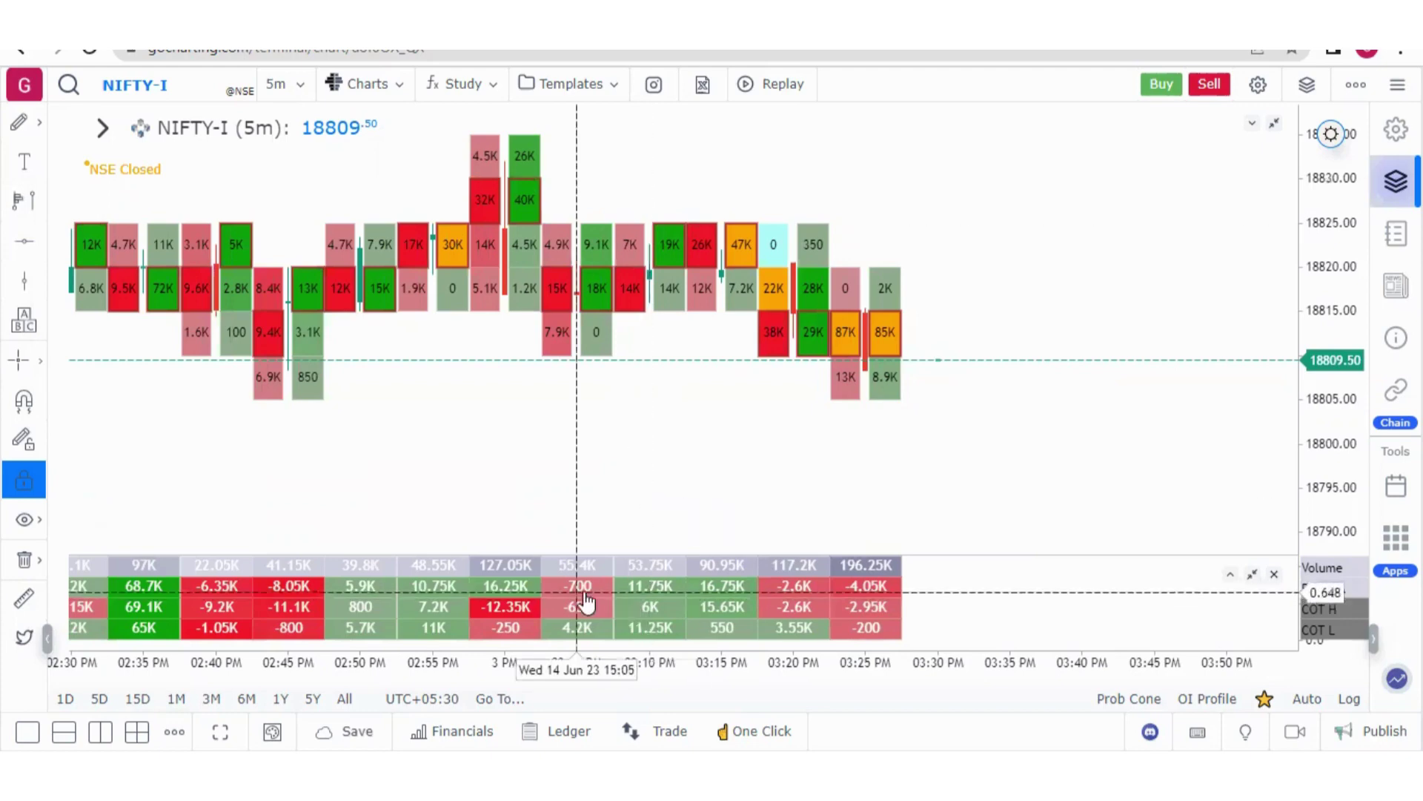
# Add the Orderflow Delta Bars study to the NIFTY-I chart as a new lower pane
pyautogui.click(458, 84)
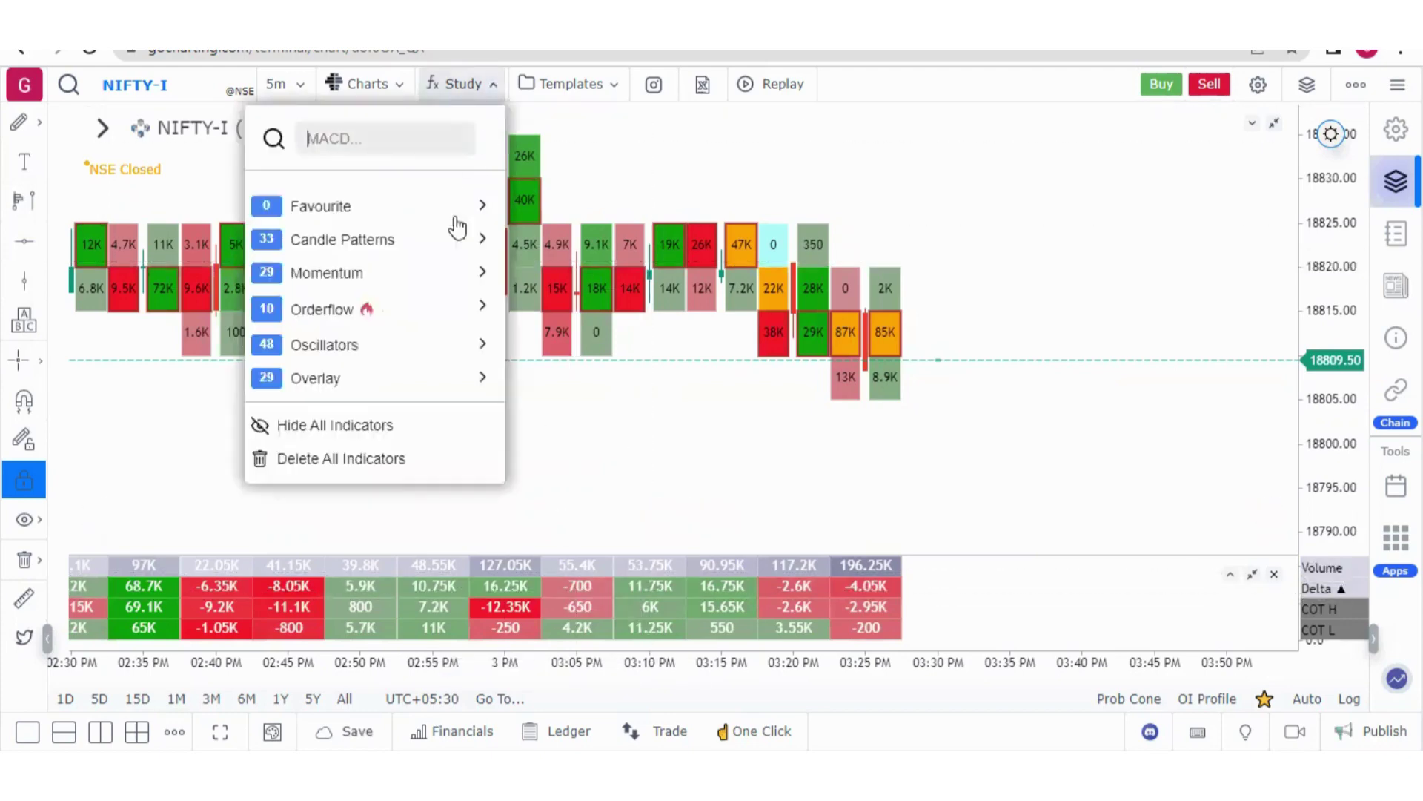
pyautogui.moveTo(426, 311)
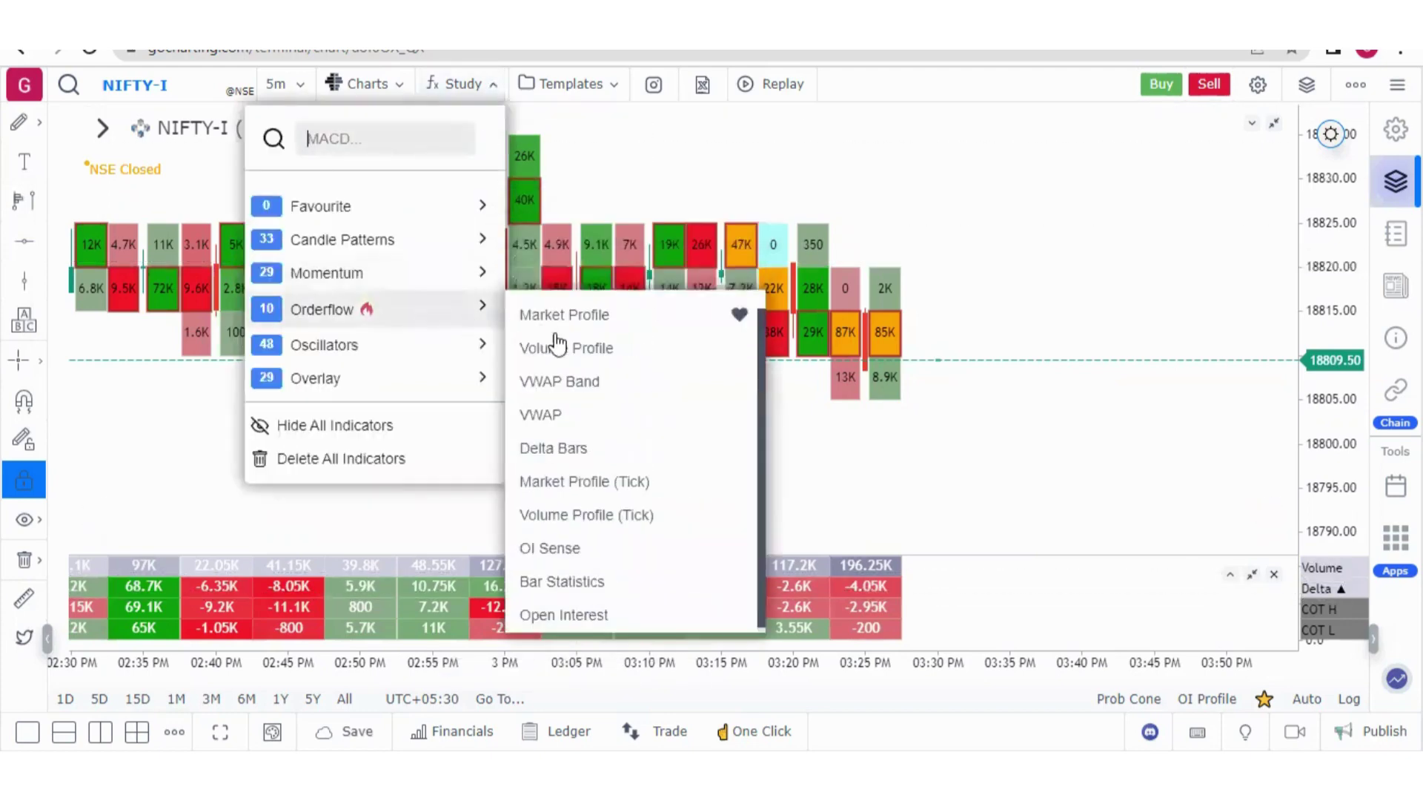
pyautogui.click(593, 448)
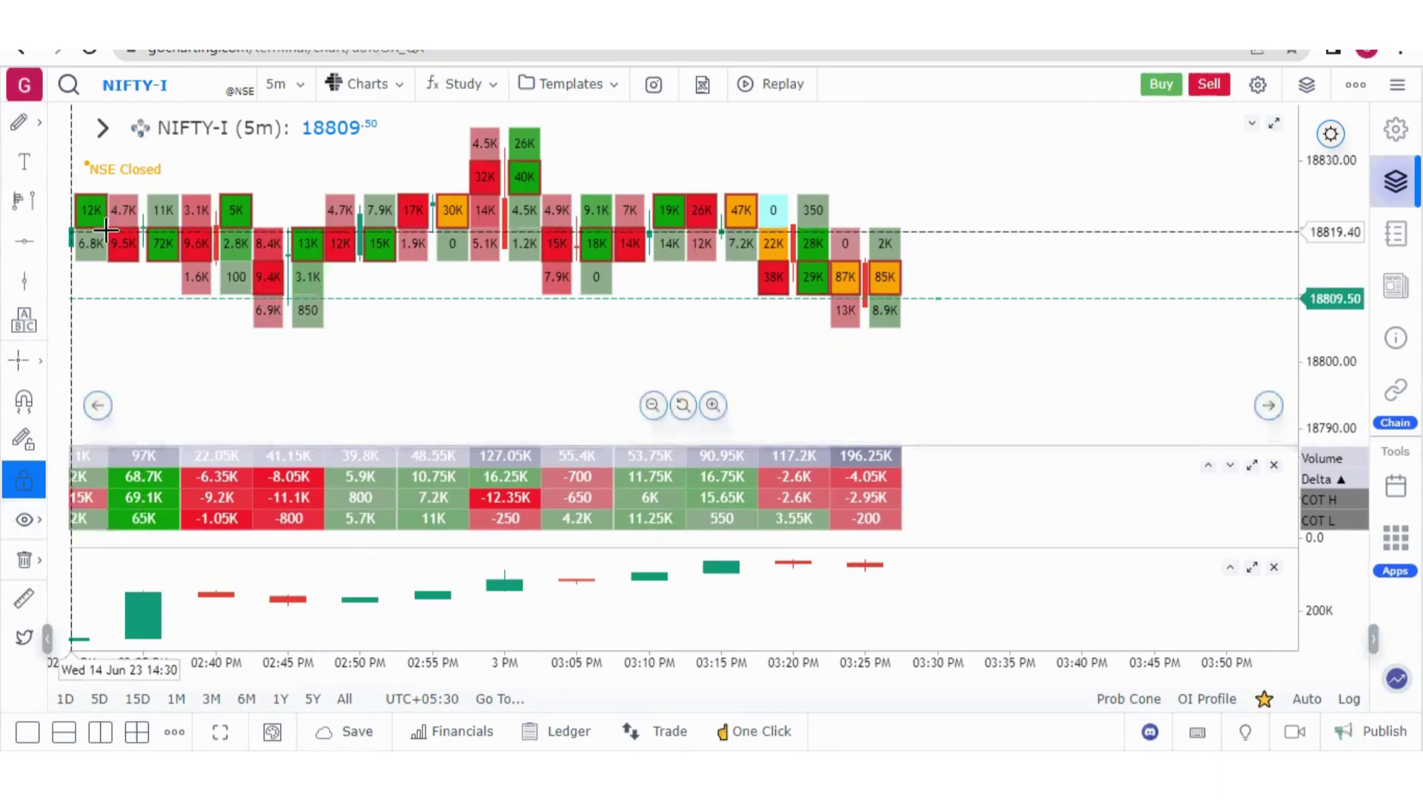
pyautogui.click(25, 85)
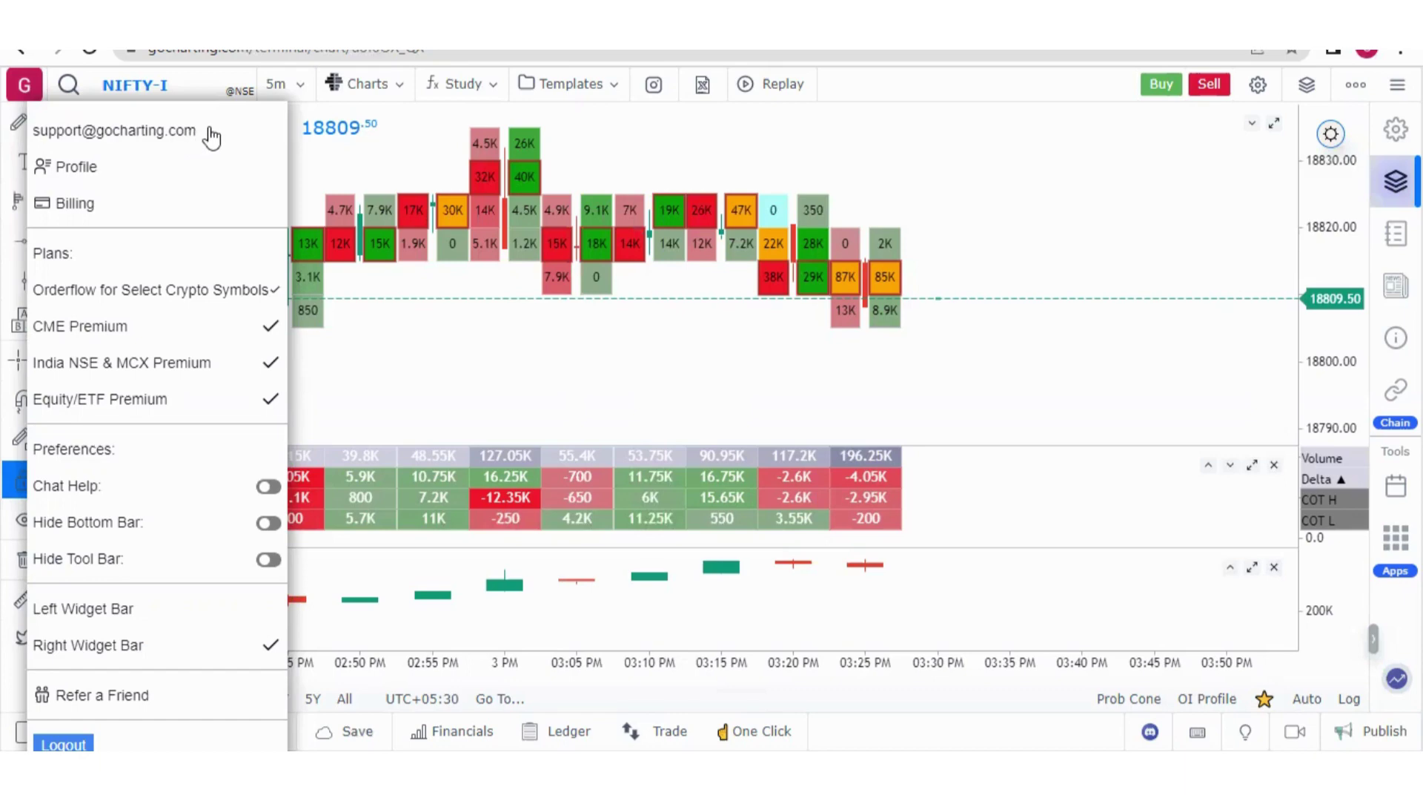
pyautogui.moveTo(211, 136); pyautogui.dragTo(30, 132)
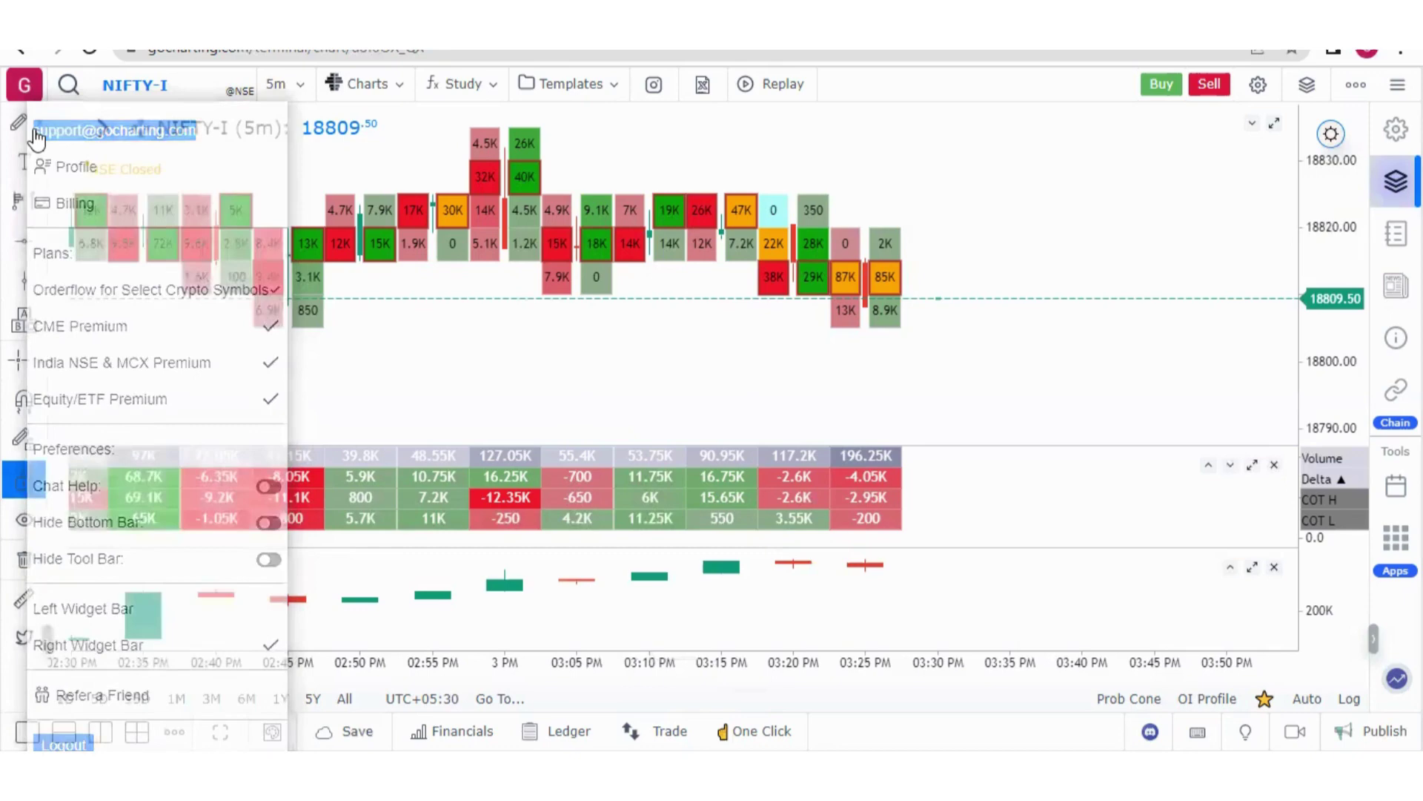
# Open the billing page and highlight the USA Equity/ETF Premium and extra lifetime plan names
pyautogui.click(25, 84)
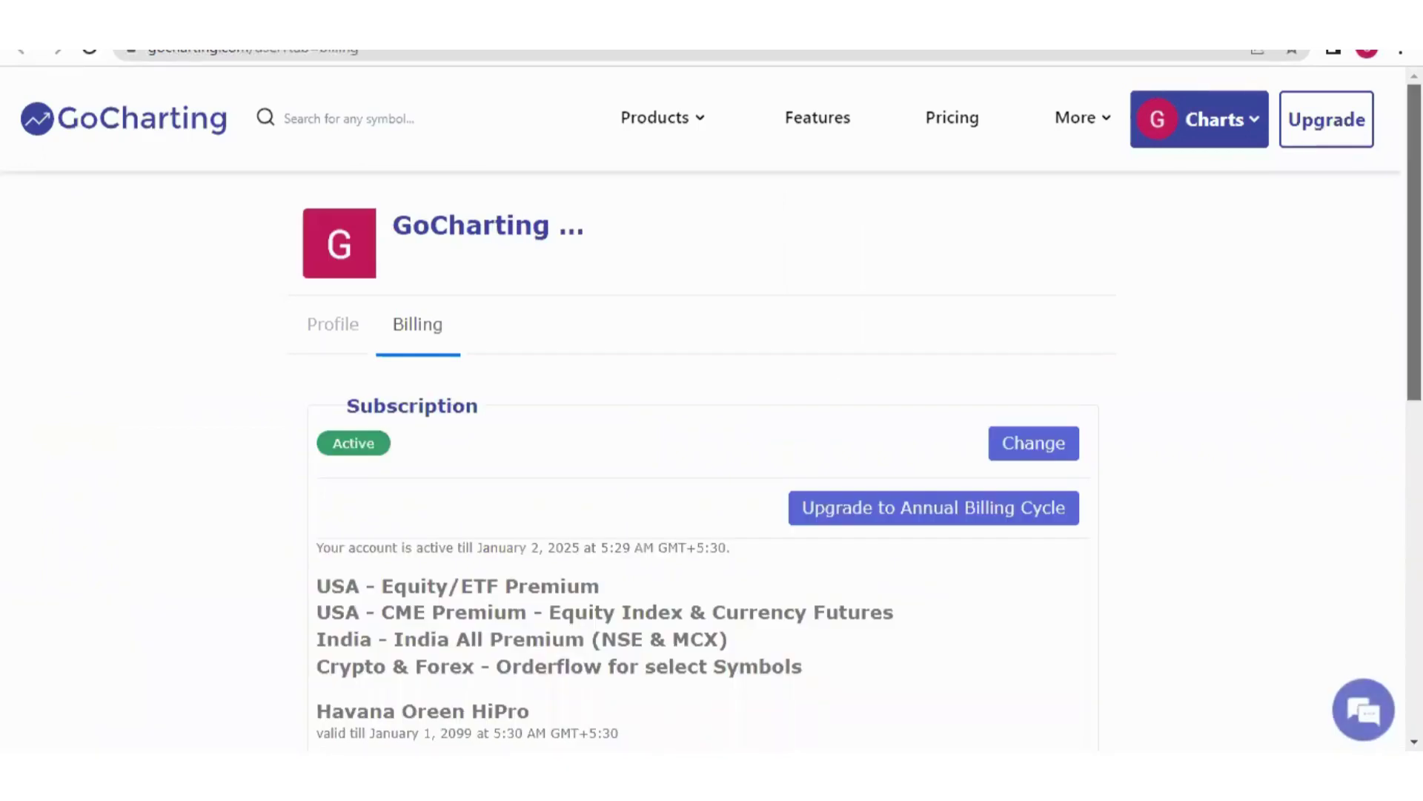
pyautogui.scroll(-1, 840, 391)
pyautogui.scroll(-2, 860, 437)
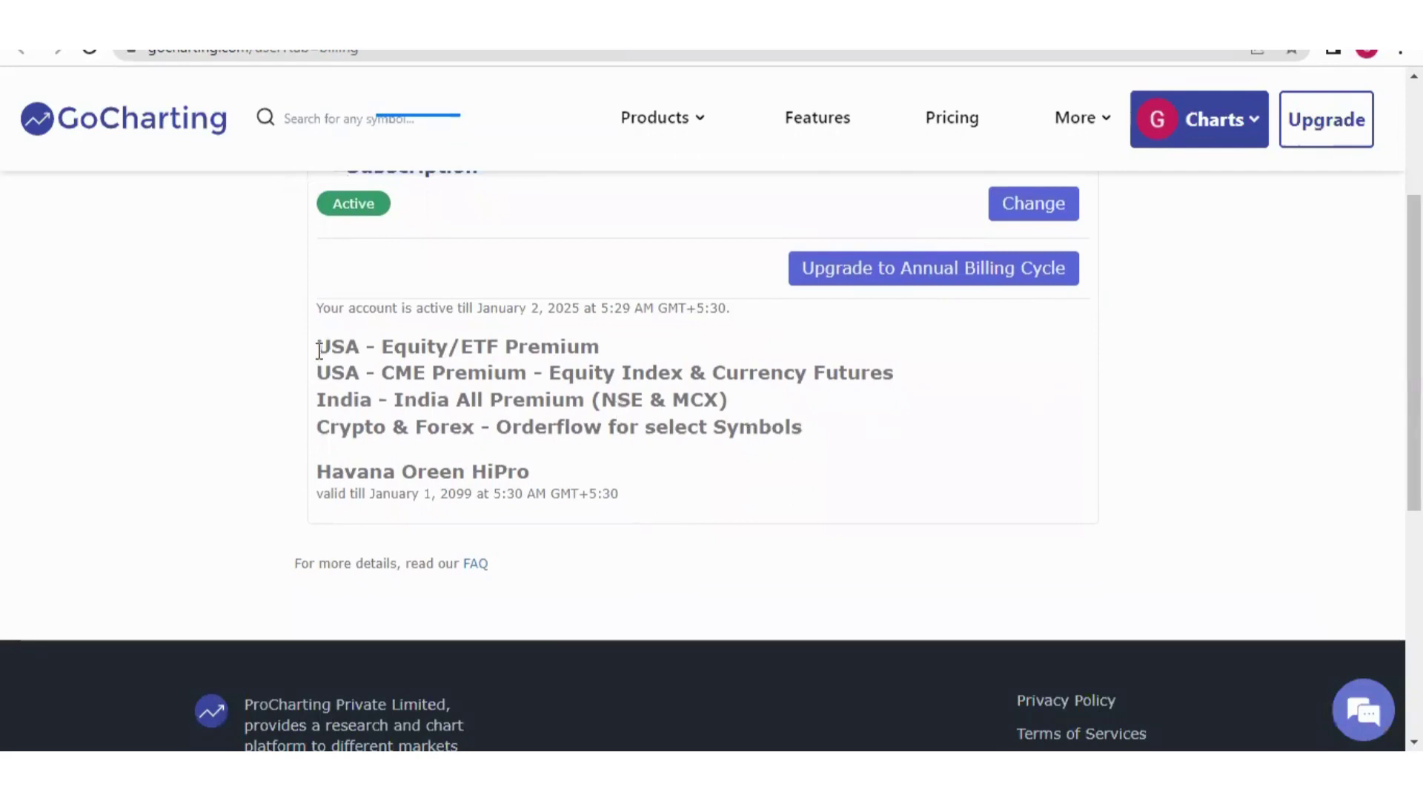
pyautogui.moveTo(353, 349); pyautogui.dragTo(598, 348)
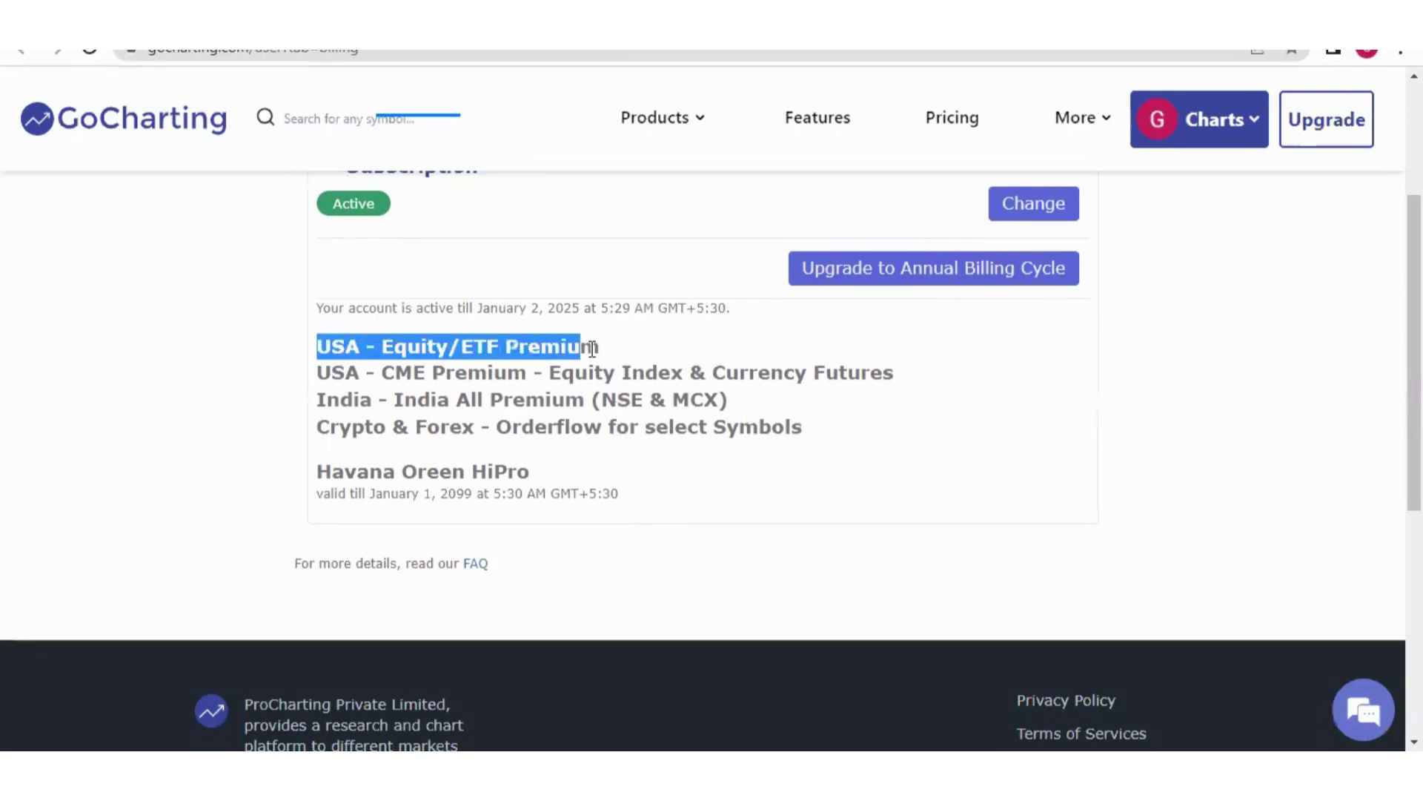
pyautogui.click(354, 371)
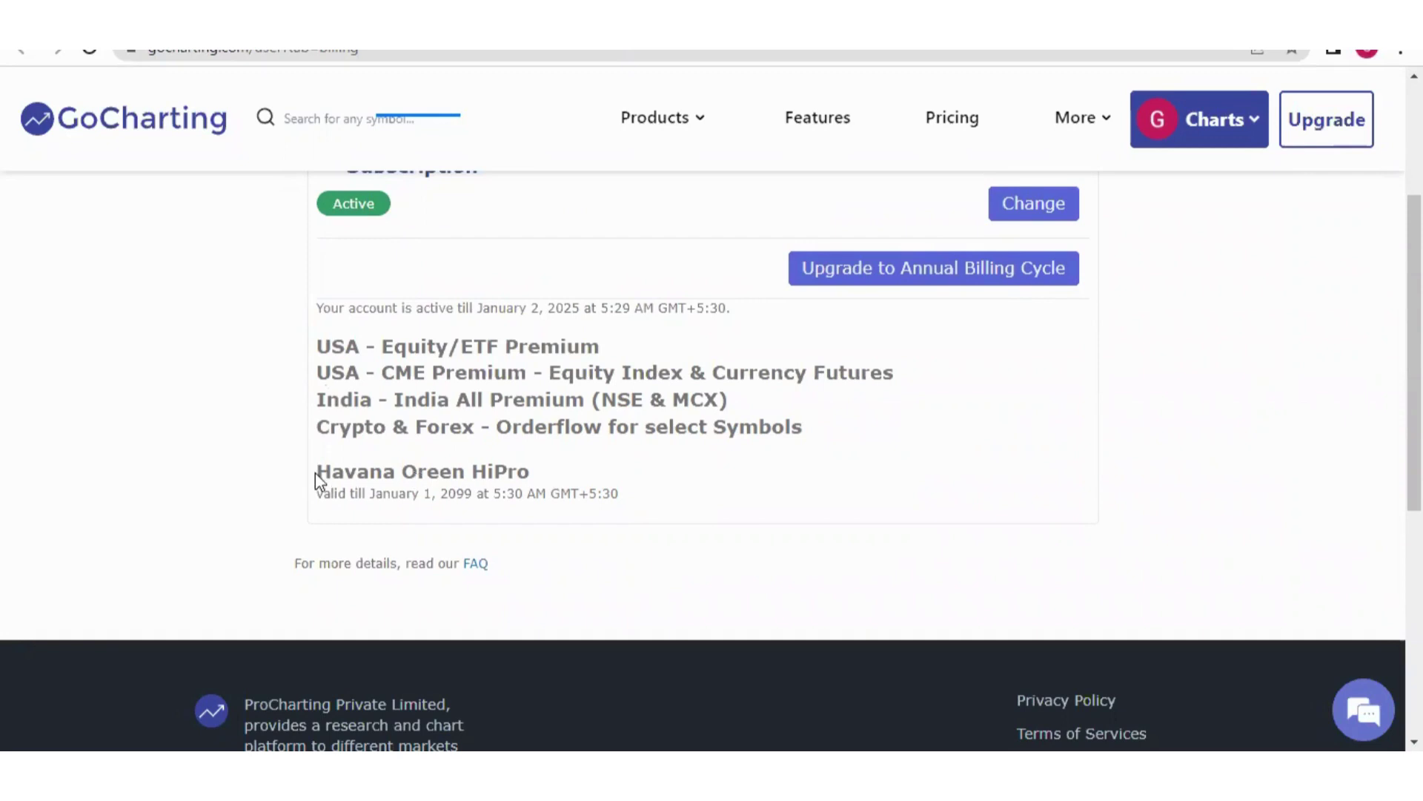
pyautogui.moveTo(318, 473); pyautogui.dragTo(817, 471)
pyautogui.click(816, 470)
# Highlight the USA Equity/ETF, USA CME Premium, India All Premium (NSE & MCX) and Crypto & Forex plan lines
pyautogui.scroll(3, 816, 470)
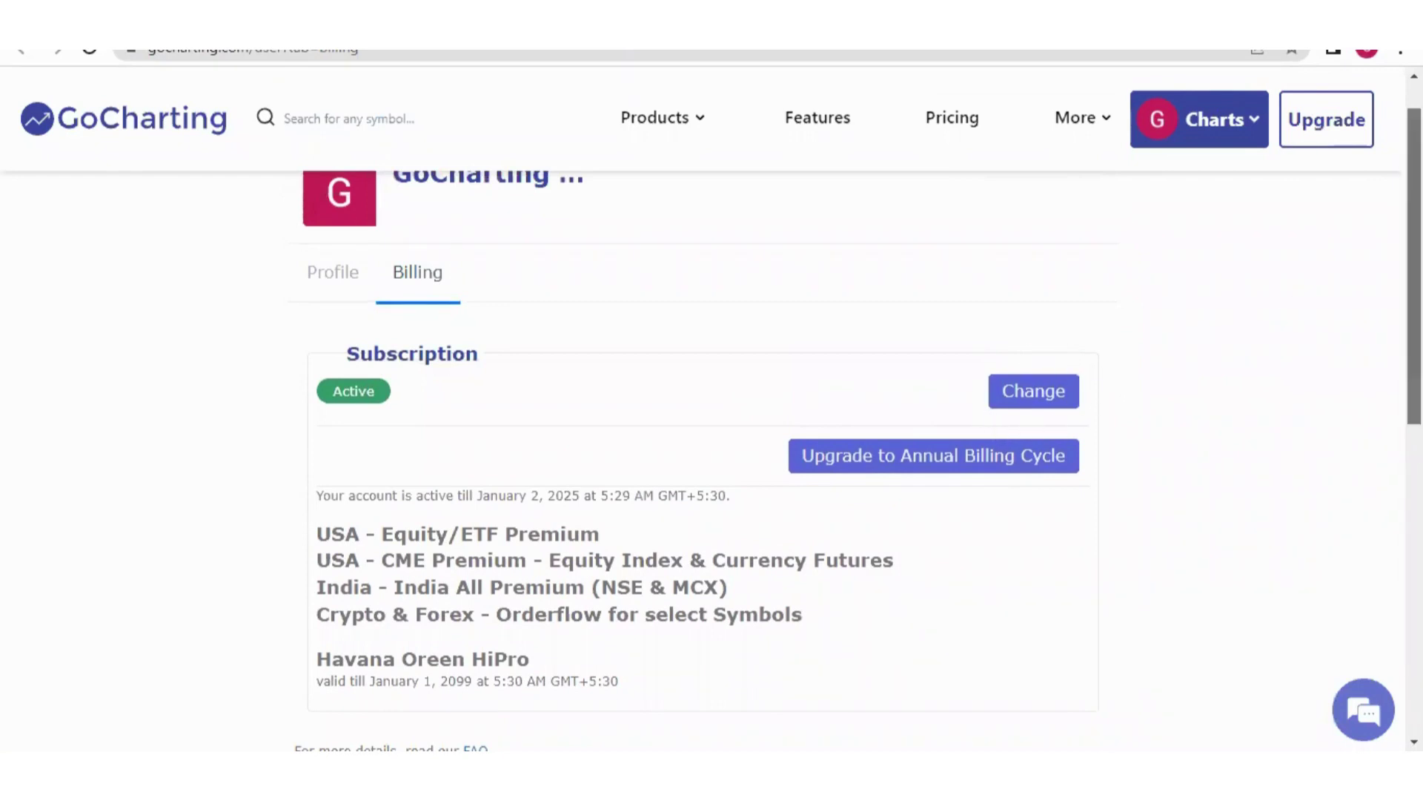
pyautogui.scroll(-2, 813, 412)
pyautogui.moveTo(329, 410); pyautogui.dragTo(493, 410)
pyautogui.moveTo(346, 438); pyautogui.dragTo(499, 437)
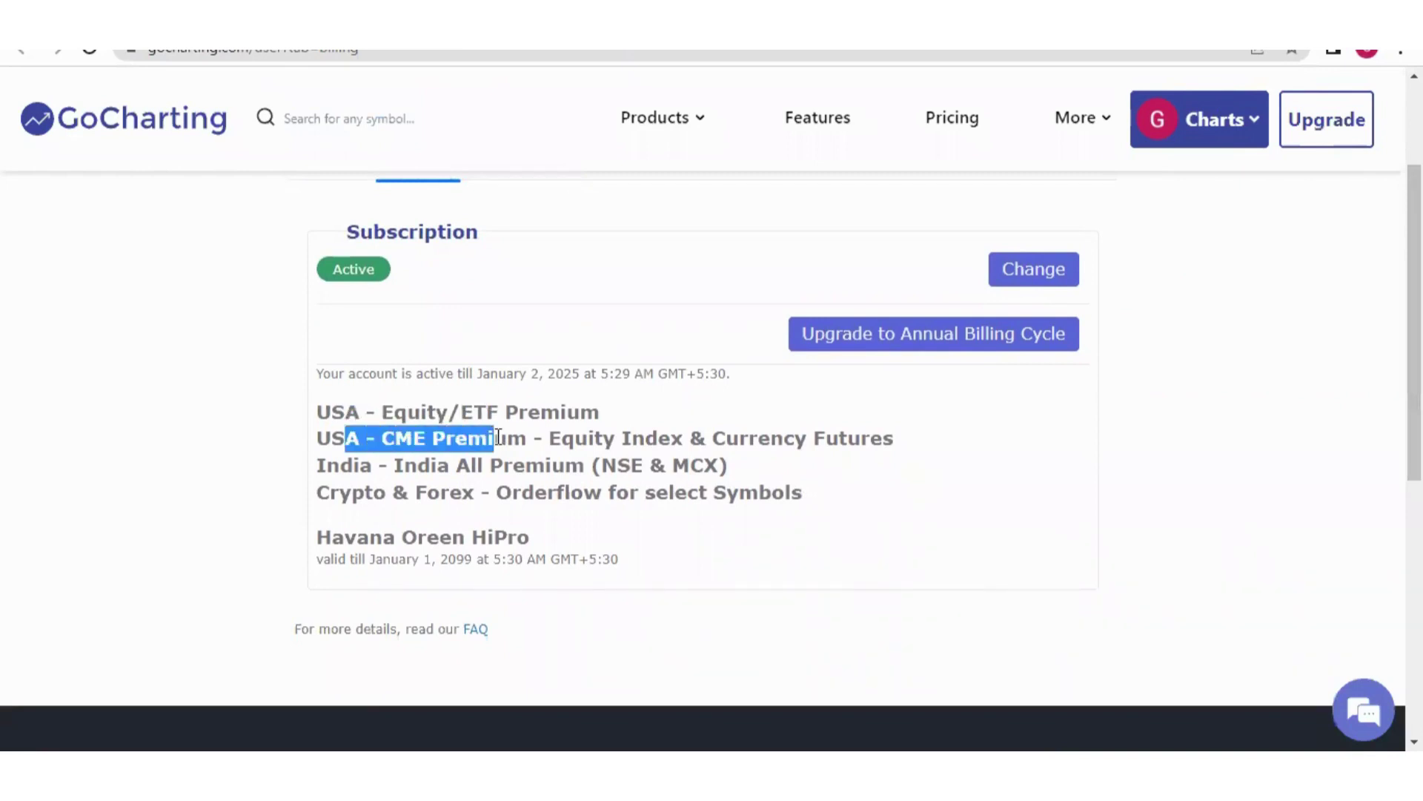
pyautogui.moveTo(339, 466); pyautogui.dragTo(473, 467)
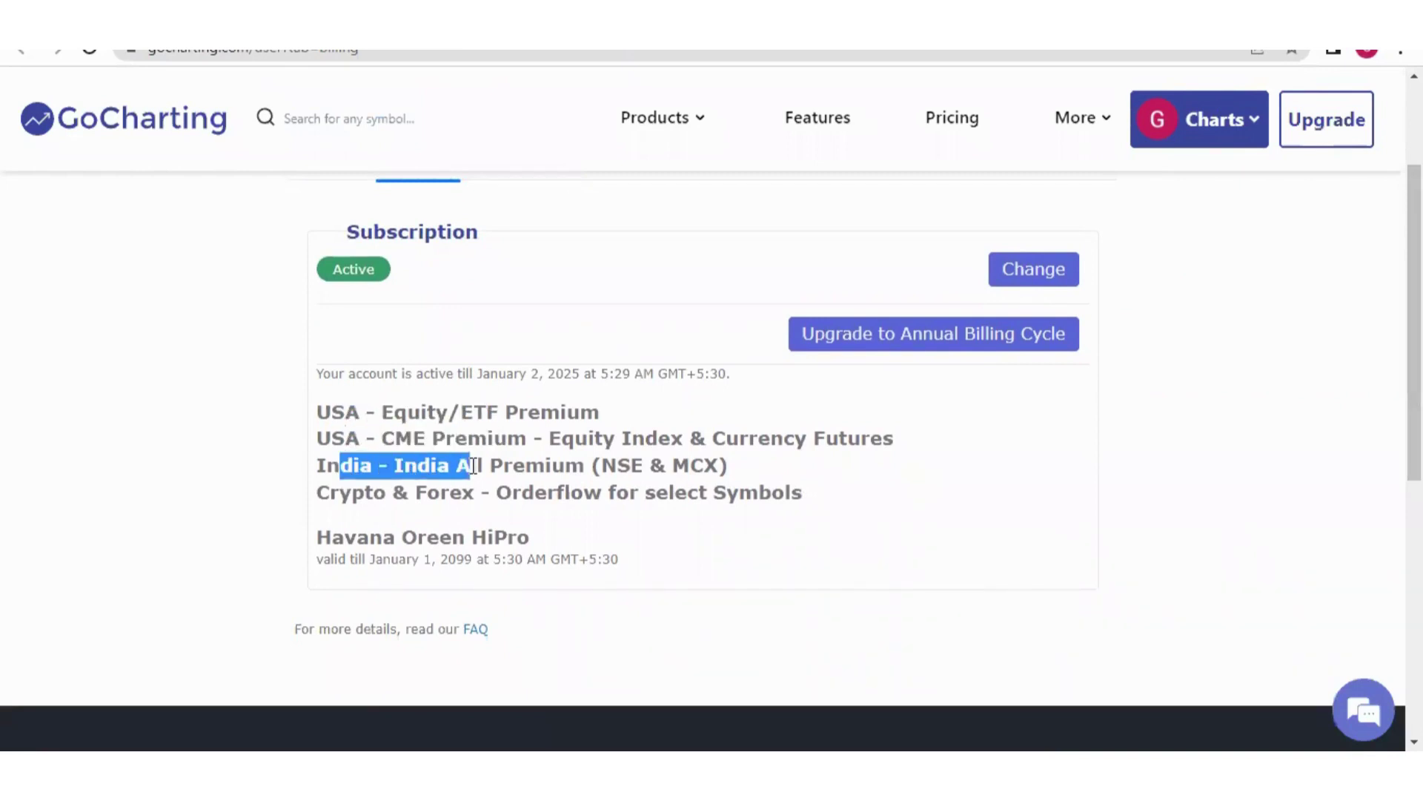
pyautogui.moveTo(593, 466); pyautogui.dragTo(730, 467)
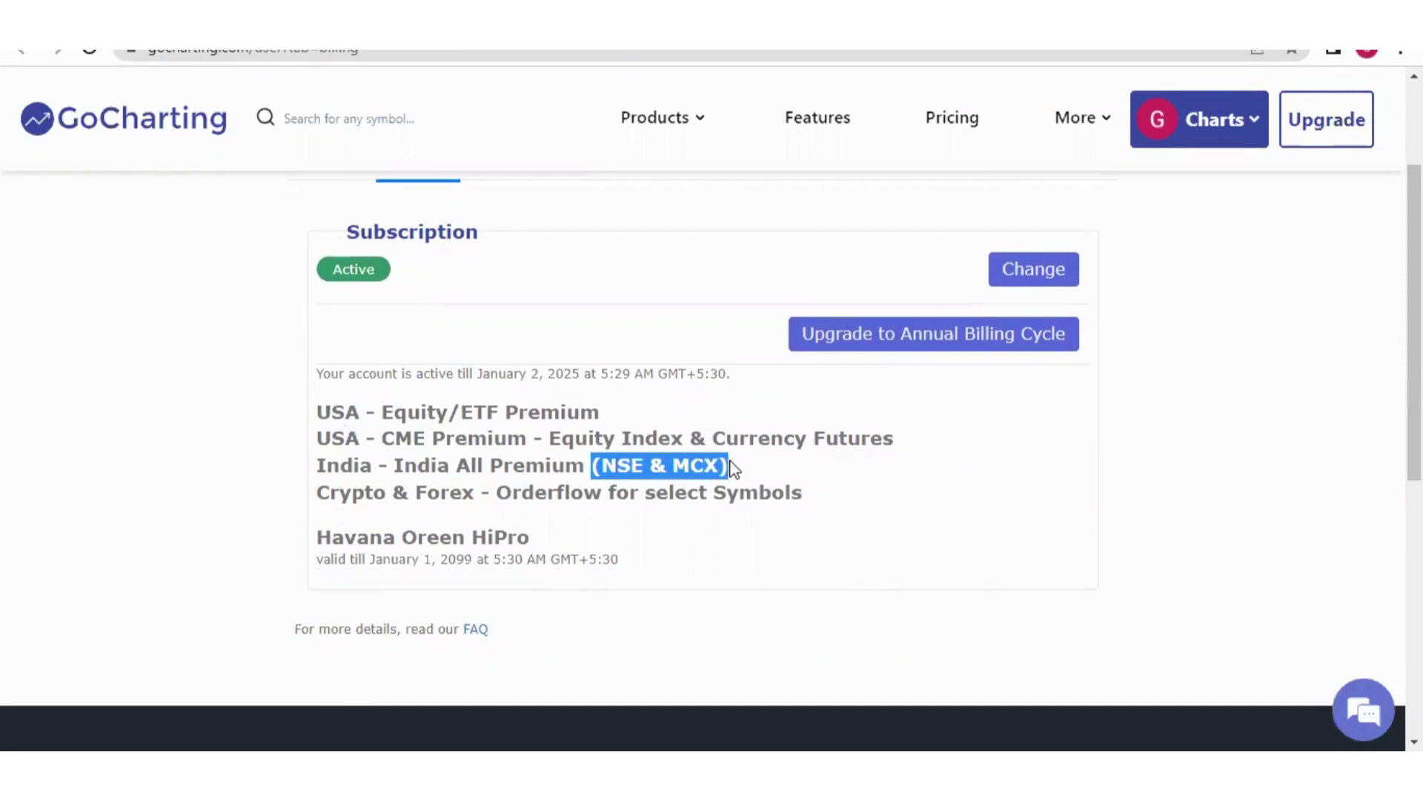
pyautogui.moveTo(365, 493); pyautogui.dragTo(511, 485)
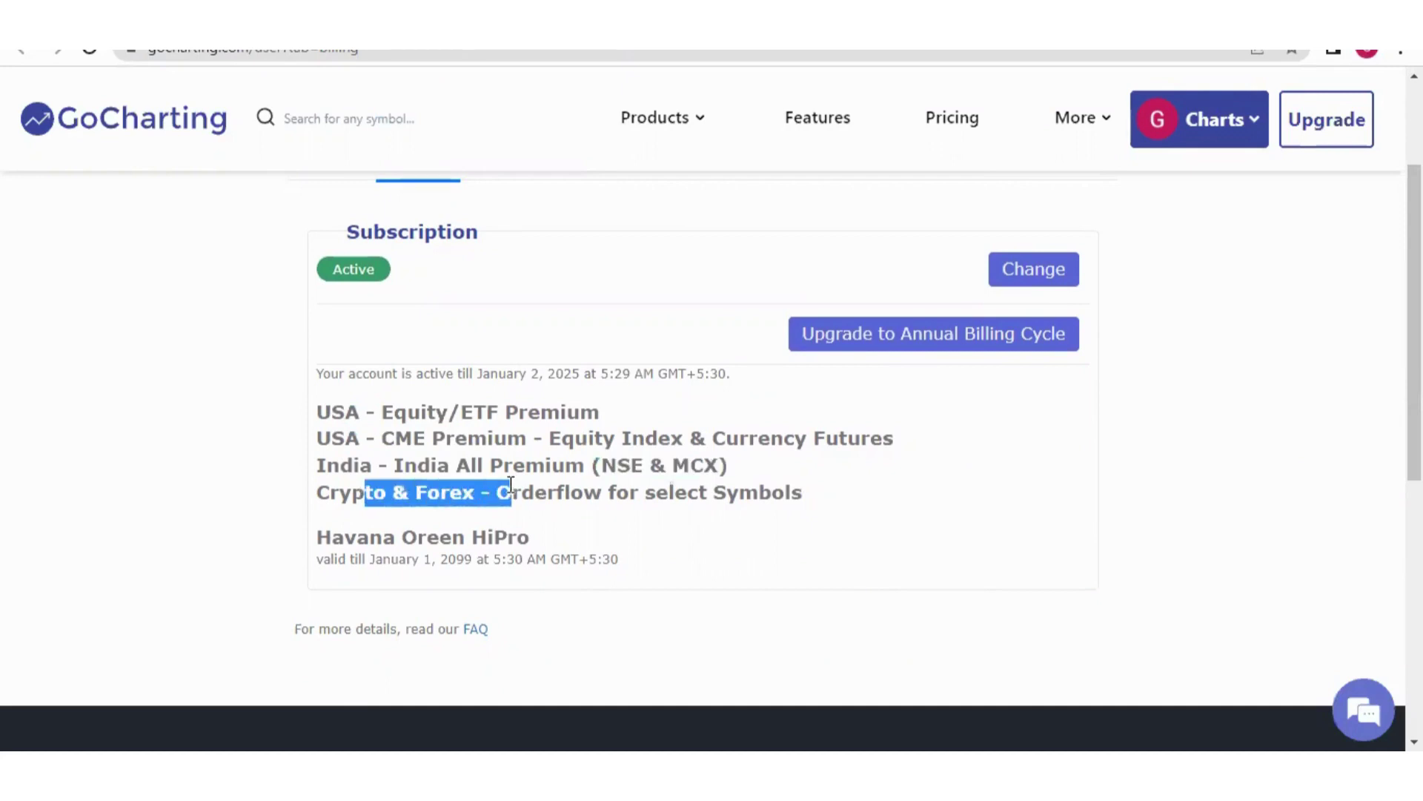
pyautogui.click(1099, 416)
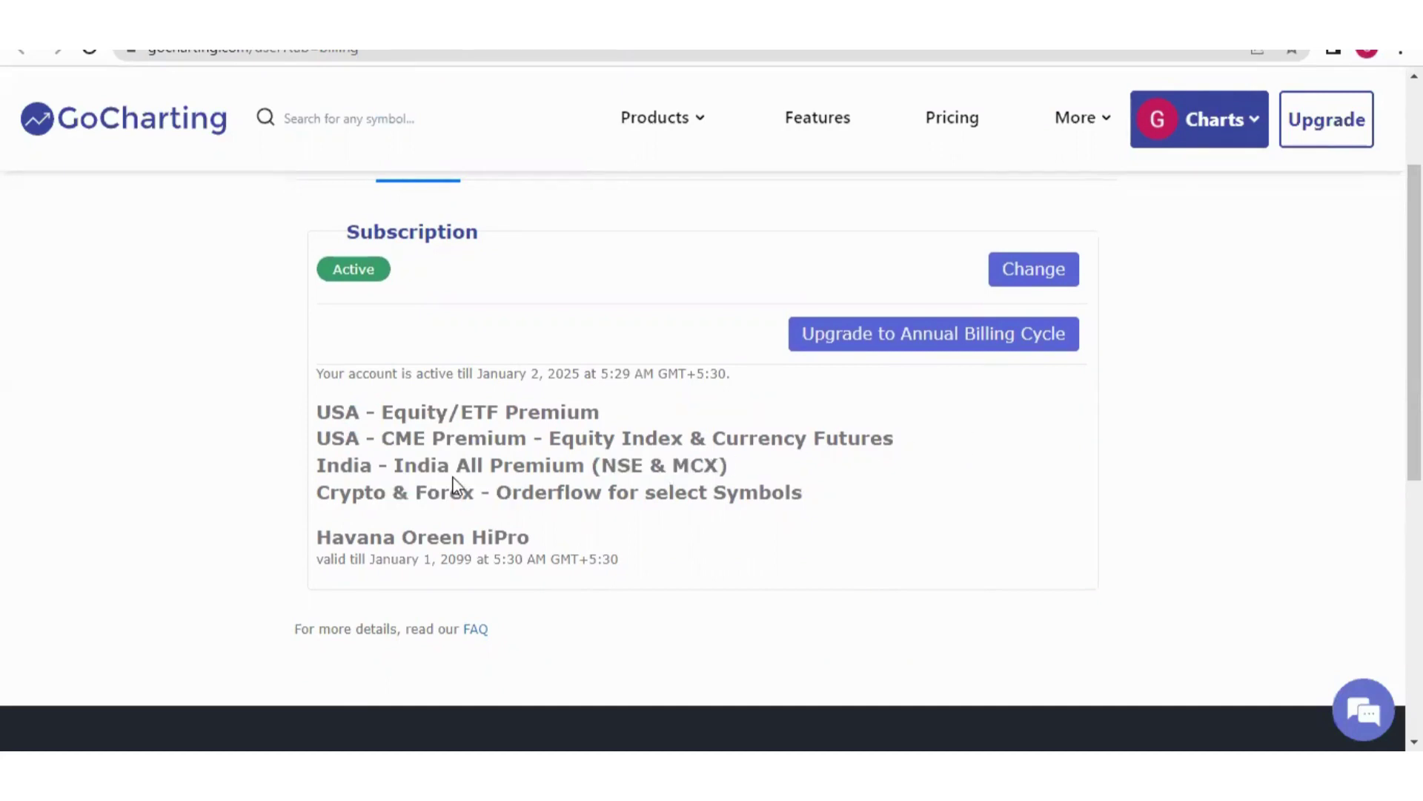
pyautogui.moveTo(326, 465); pyautogui.dragTo(591, 466)
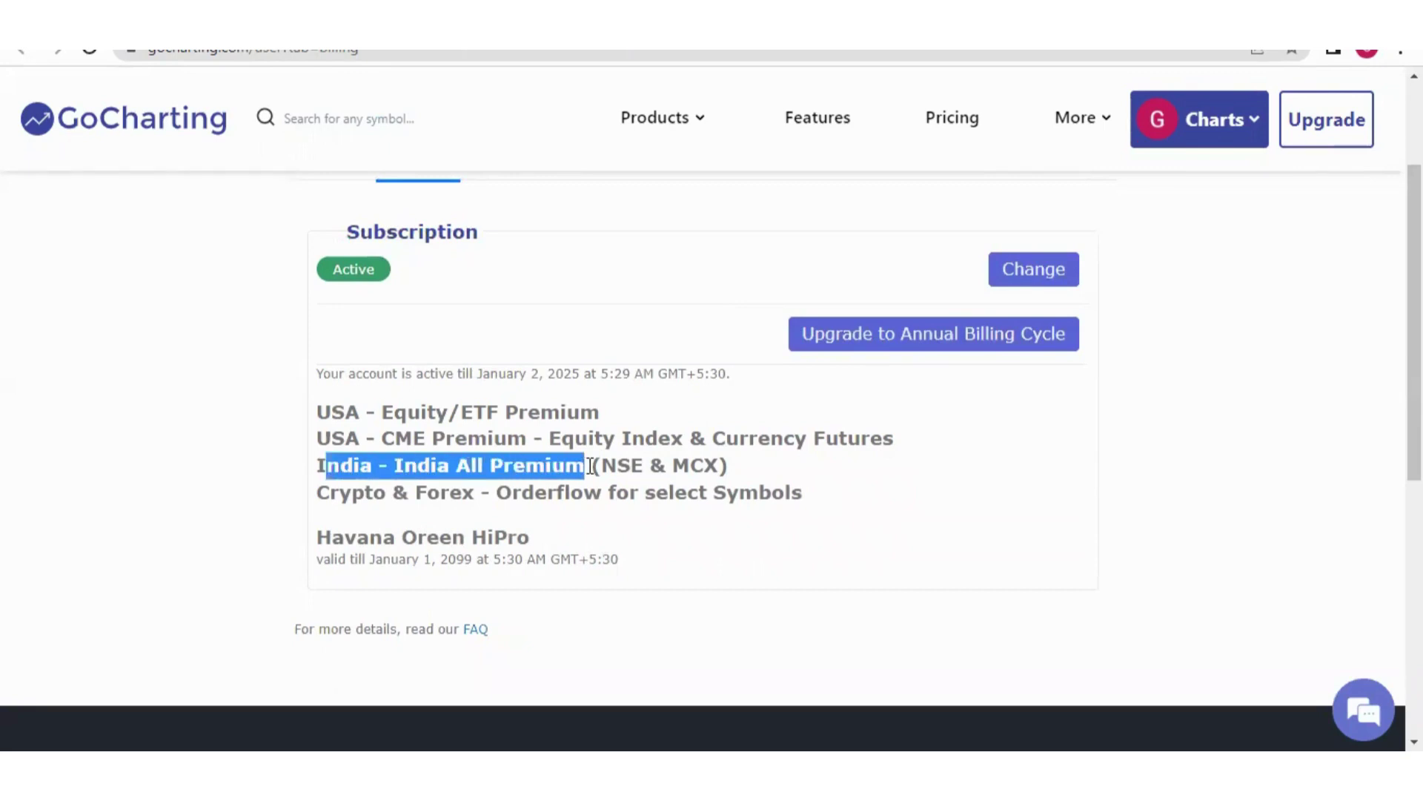
pyautogui.moveTo(317, 492); pyautogui.dragTo(534, 488)
pyautogui.click(956, 482)
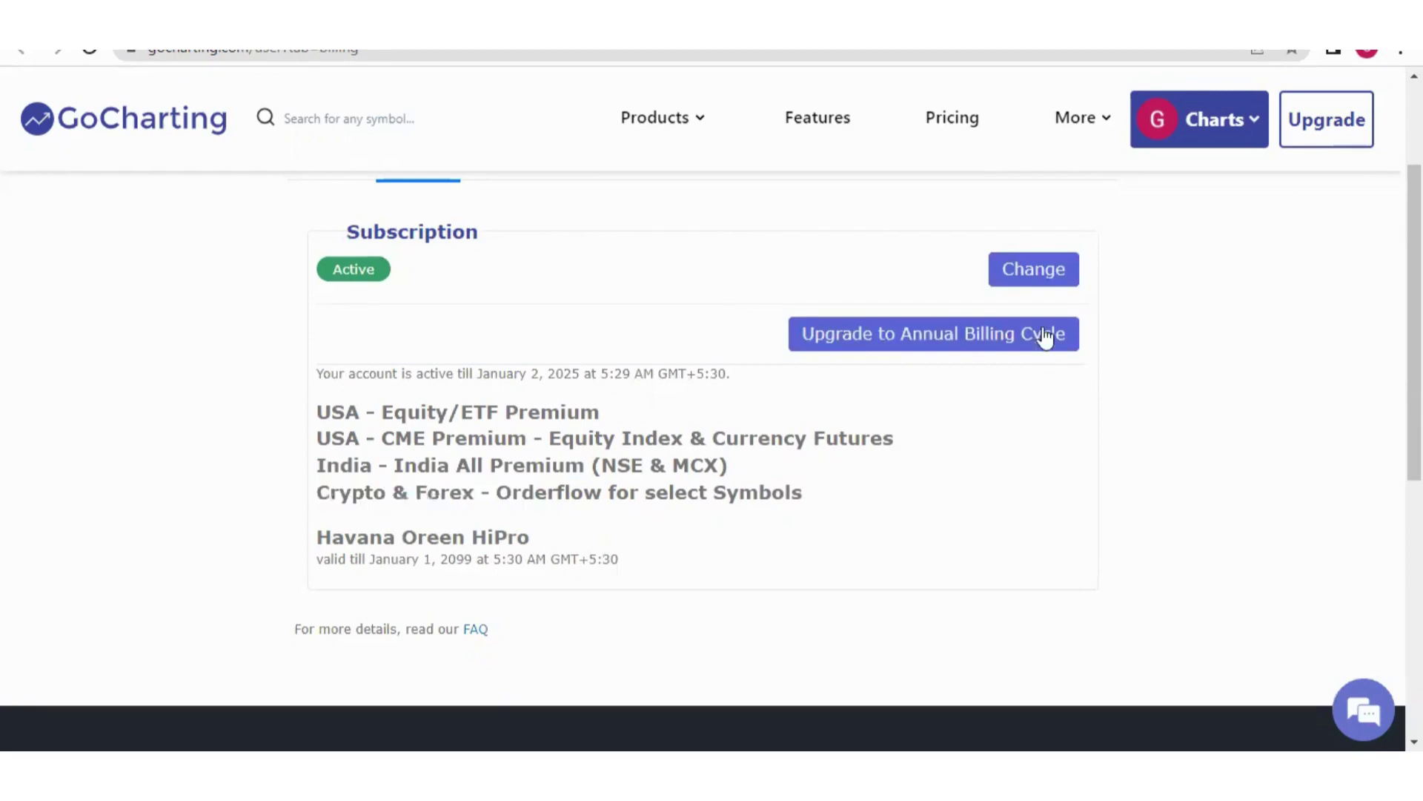
# Open the Change subscription page and compare the India and USA Premium Add-ons tabs
pyautogui.click(1032, 273)
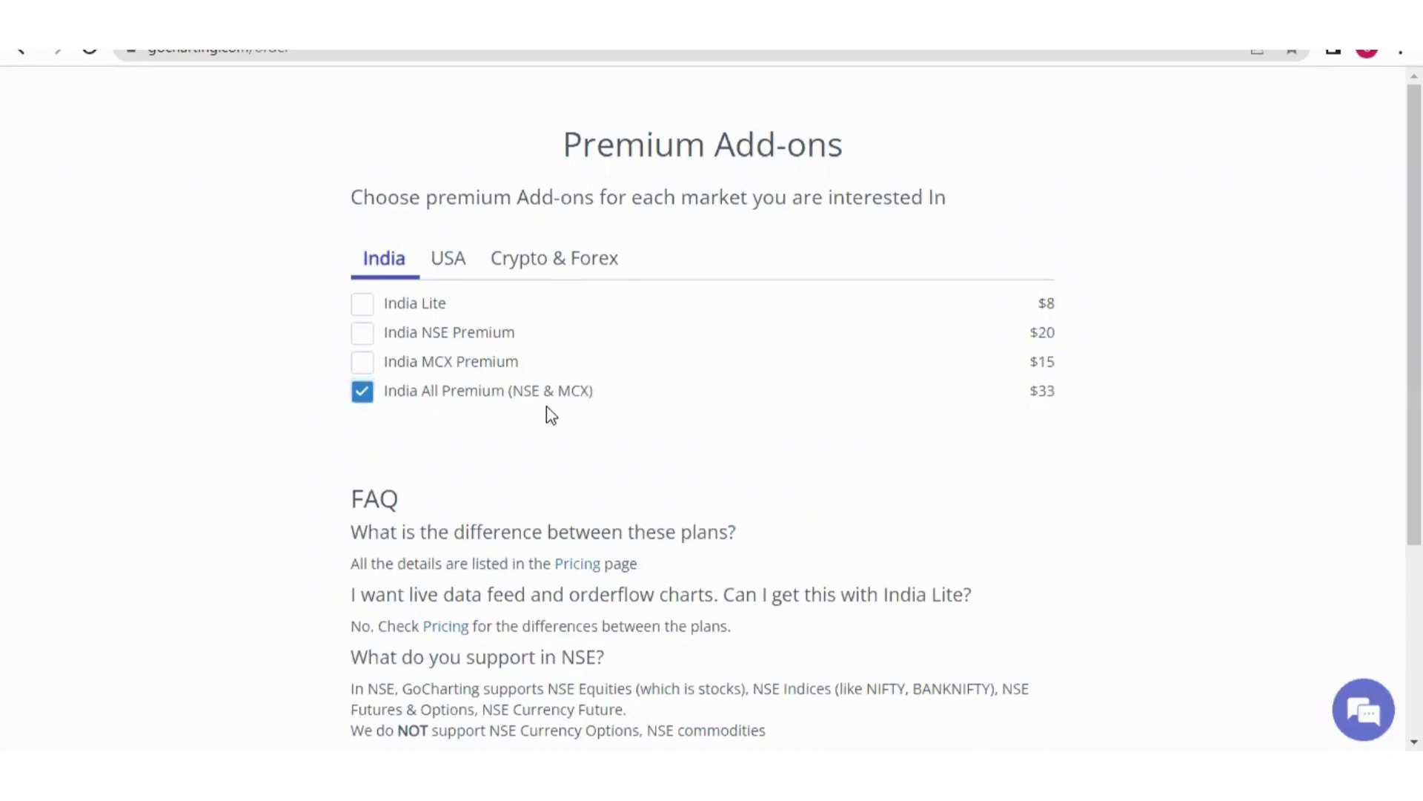
pyautogui.click(443, 271)
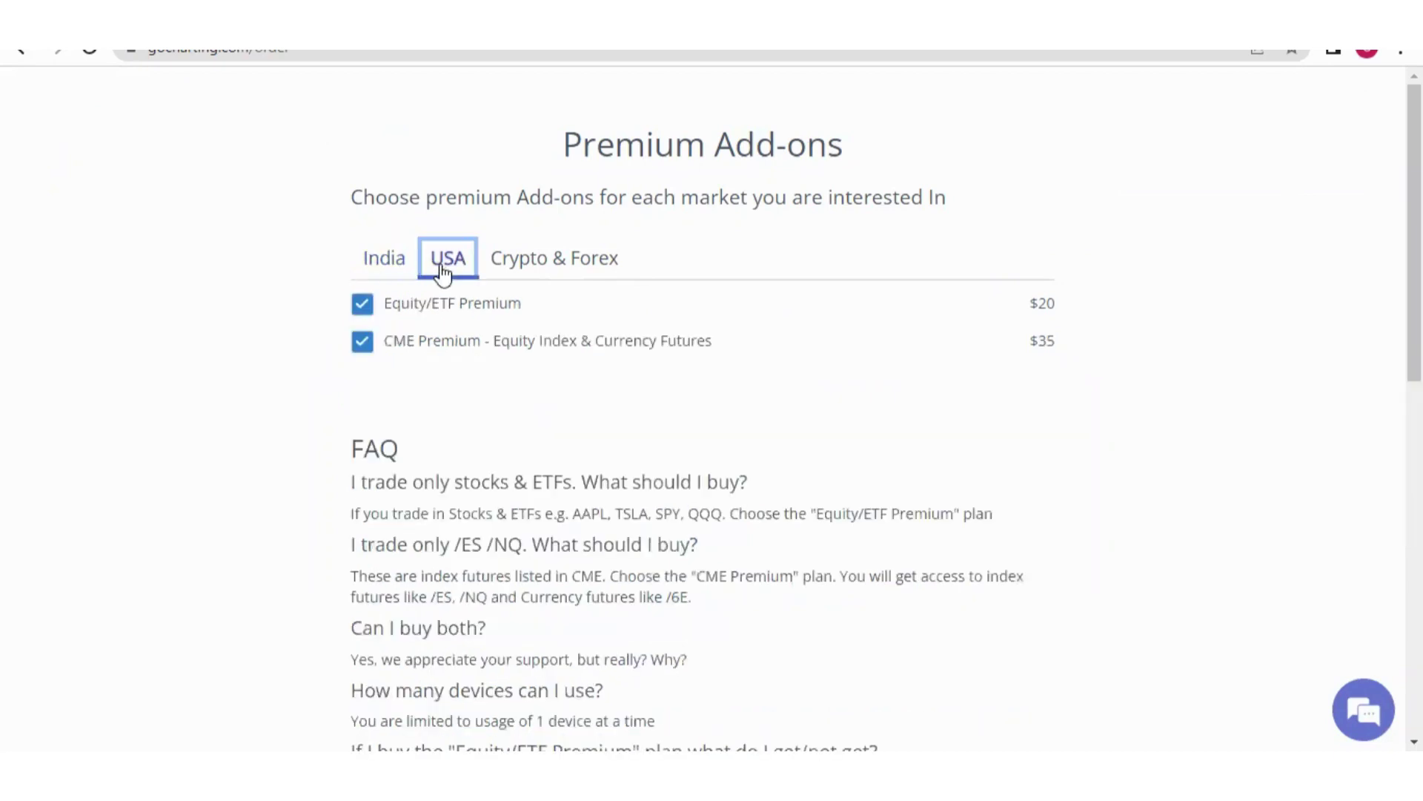
pyautogui.click(395, 259)
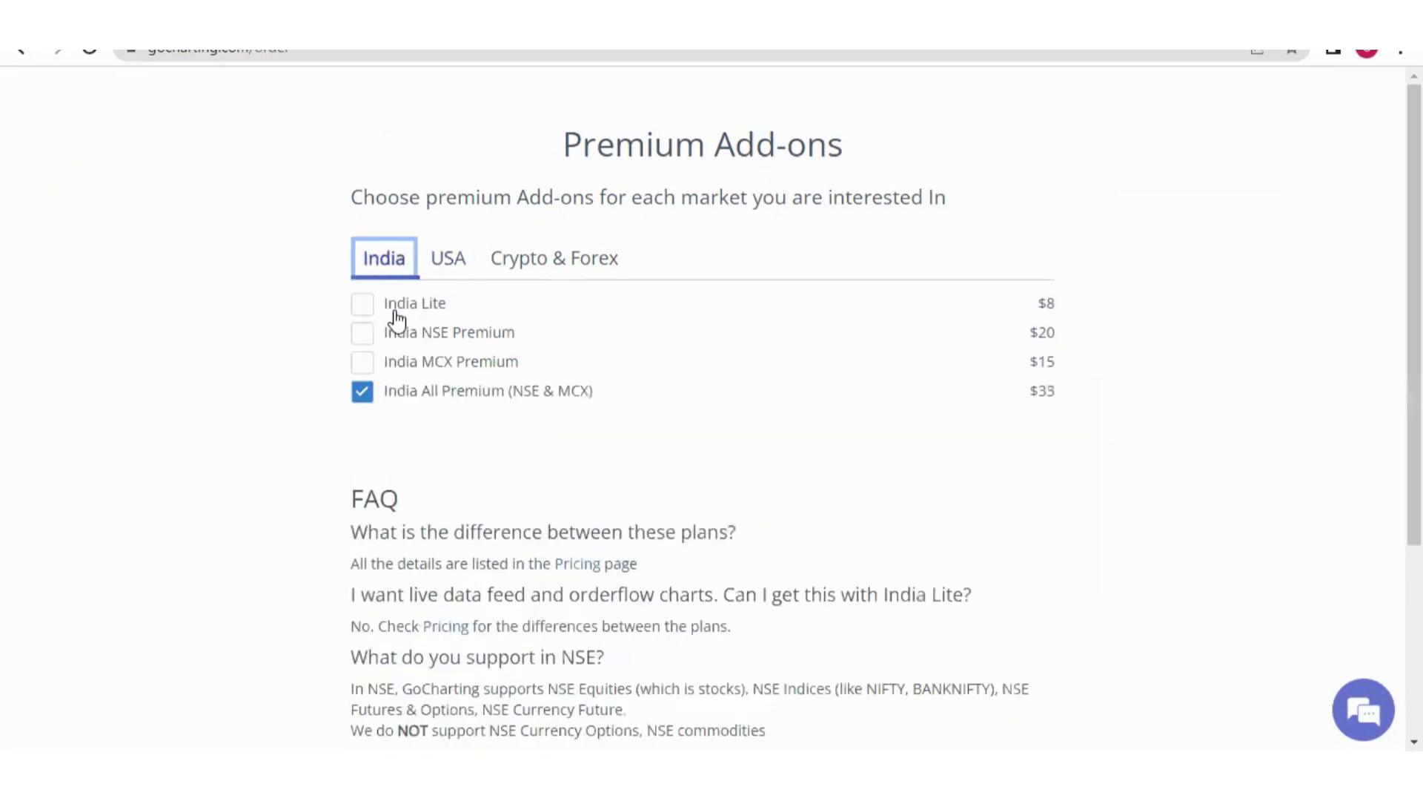
pyautogui.click(447, 272)
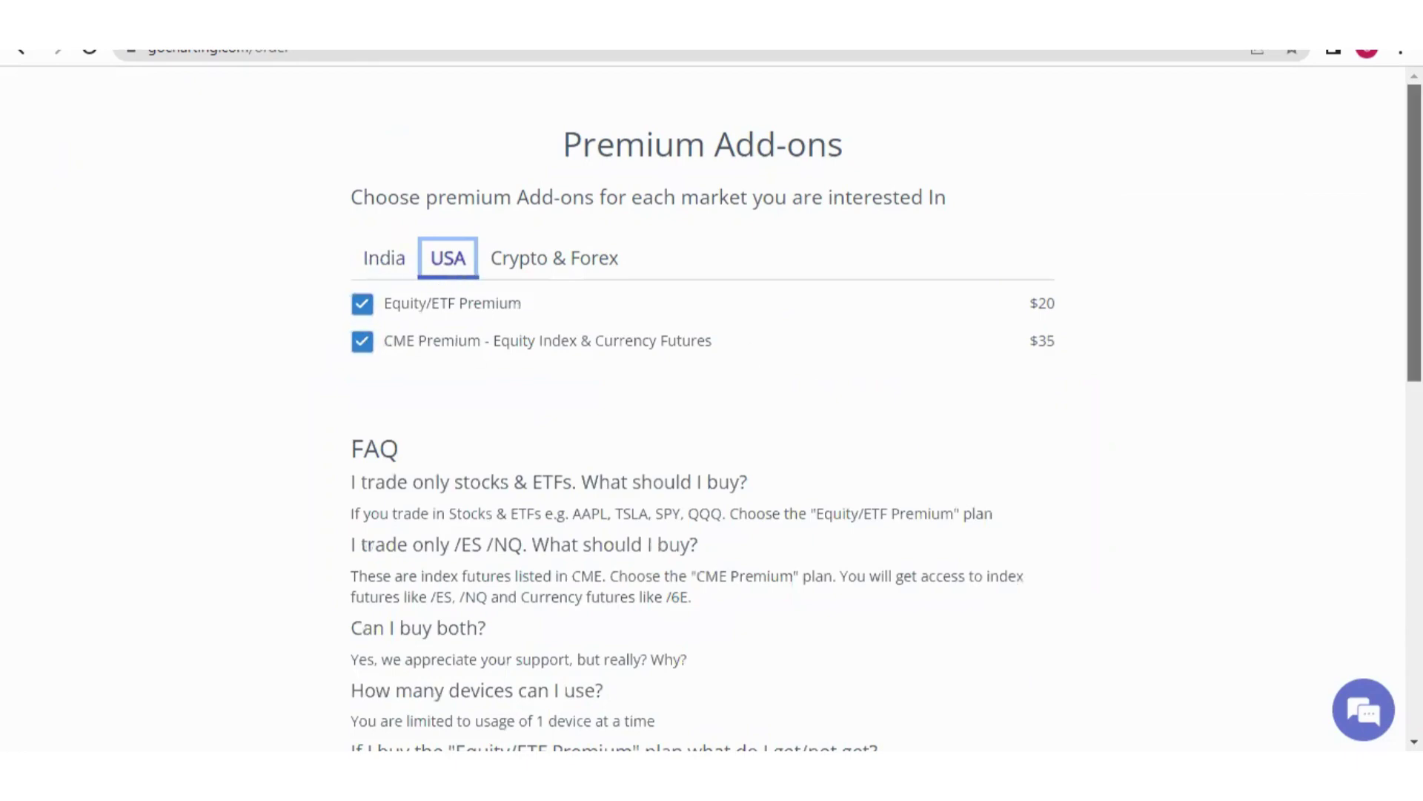
pyautogui.moveTo(1415, 297); pyautogui.dragTo(1415, 497)
pyautogui.moveTo(1415, 432); pyautogui.dragTo(1414, 234)
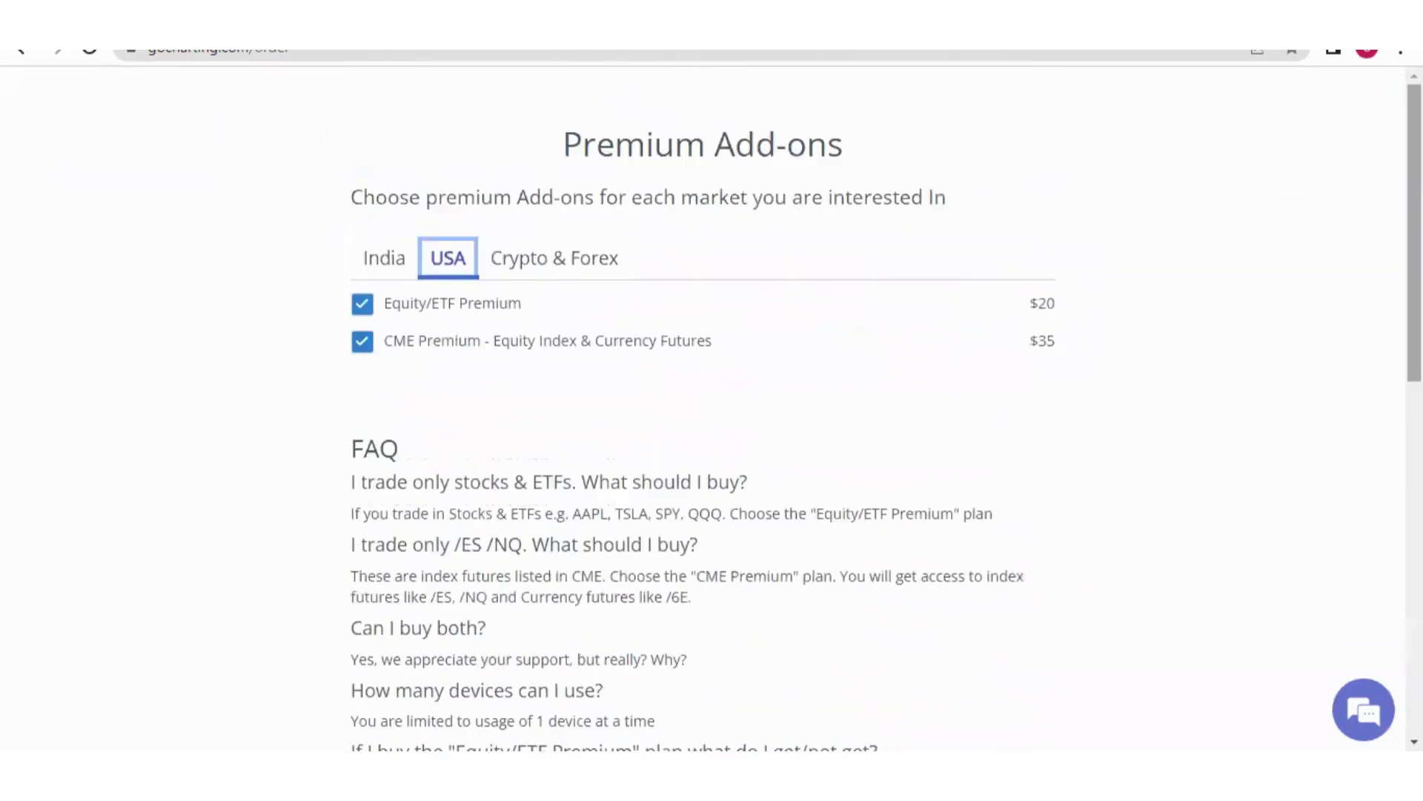
pyautogui.click(376, 267)
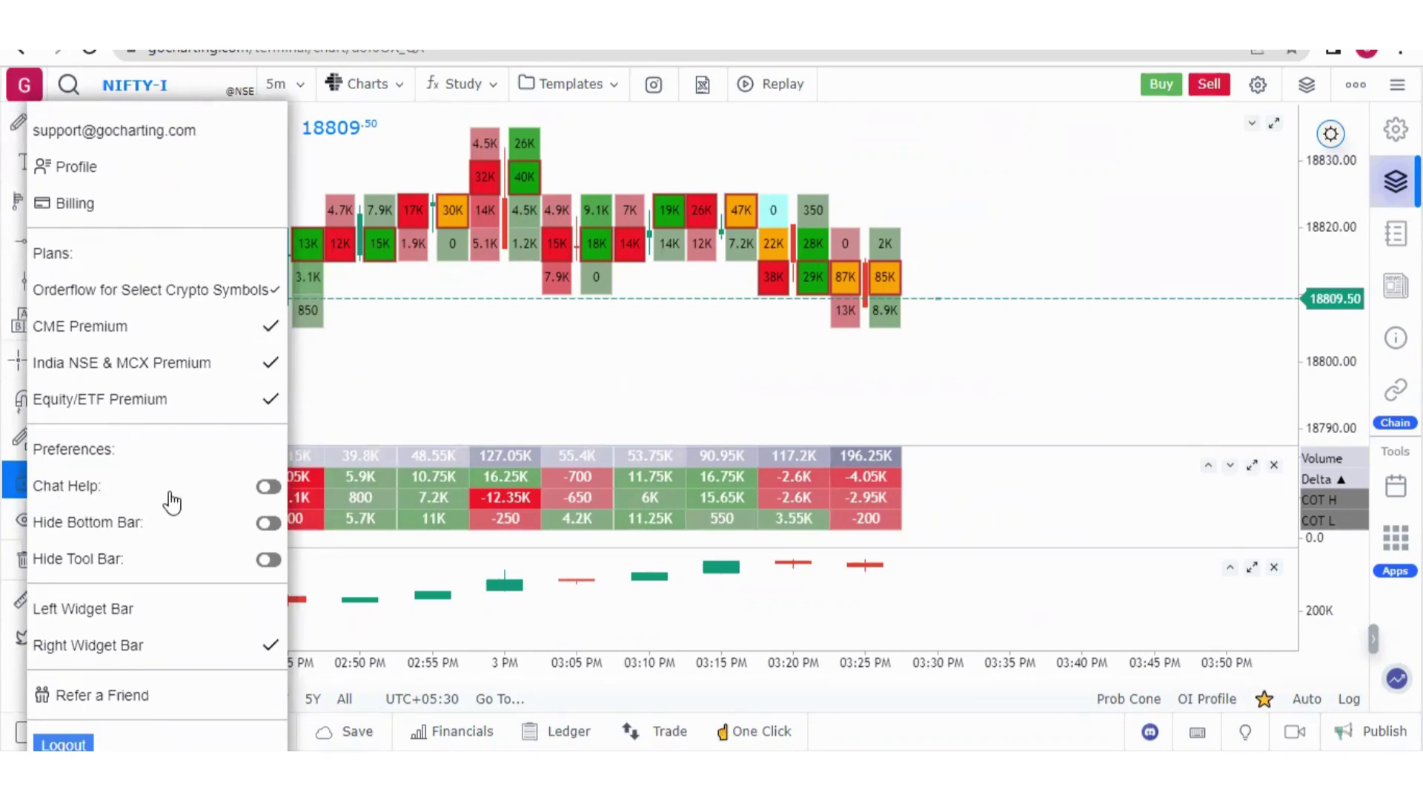
# Switch on the Chat Help toggle under Preferences in the account menu
pyautogui.click(269, 487)
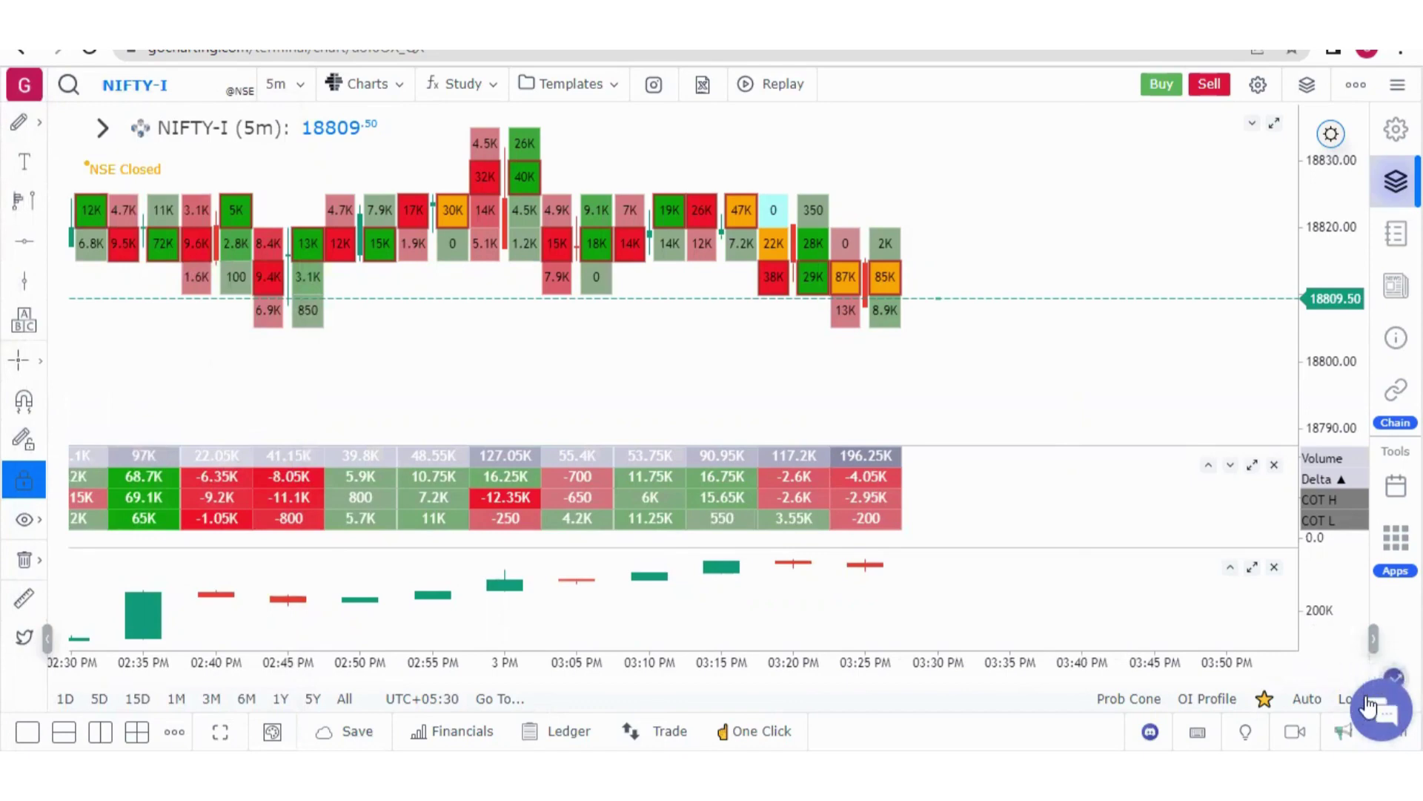
# Open the support chat, start a new chat and begin a message in the offline form
pyautogui.click(1381, 714)
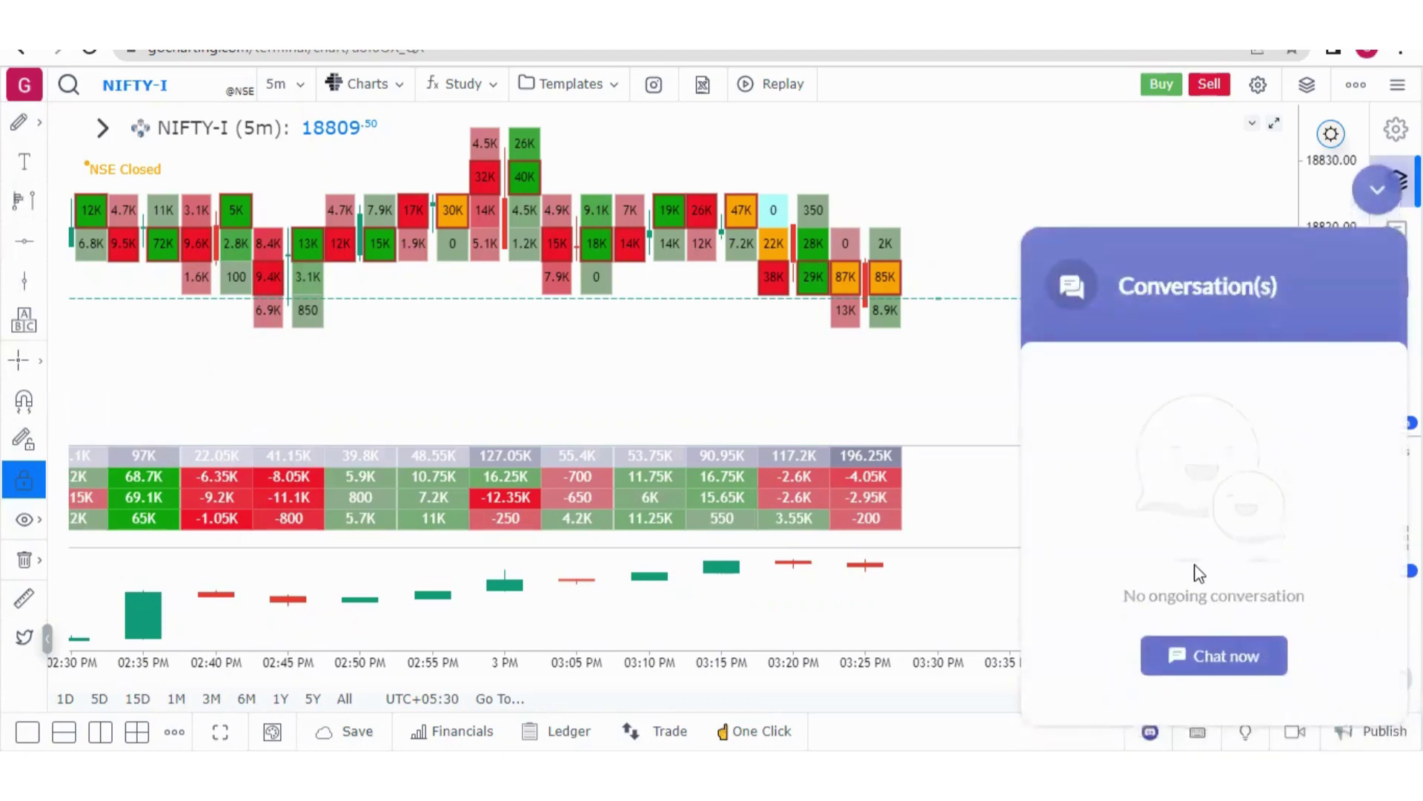
pyautogui.click(1227, 656)
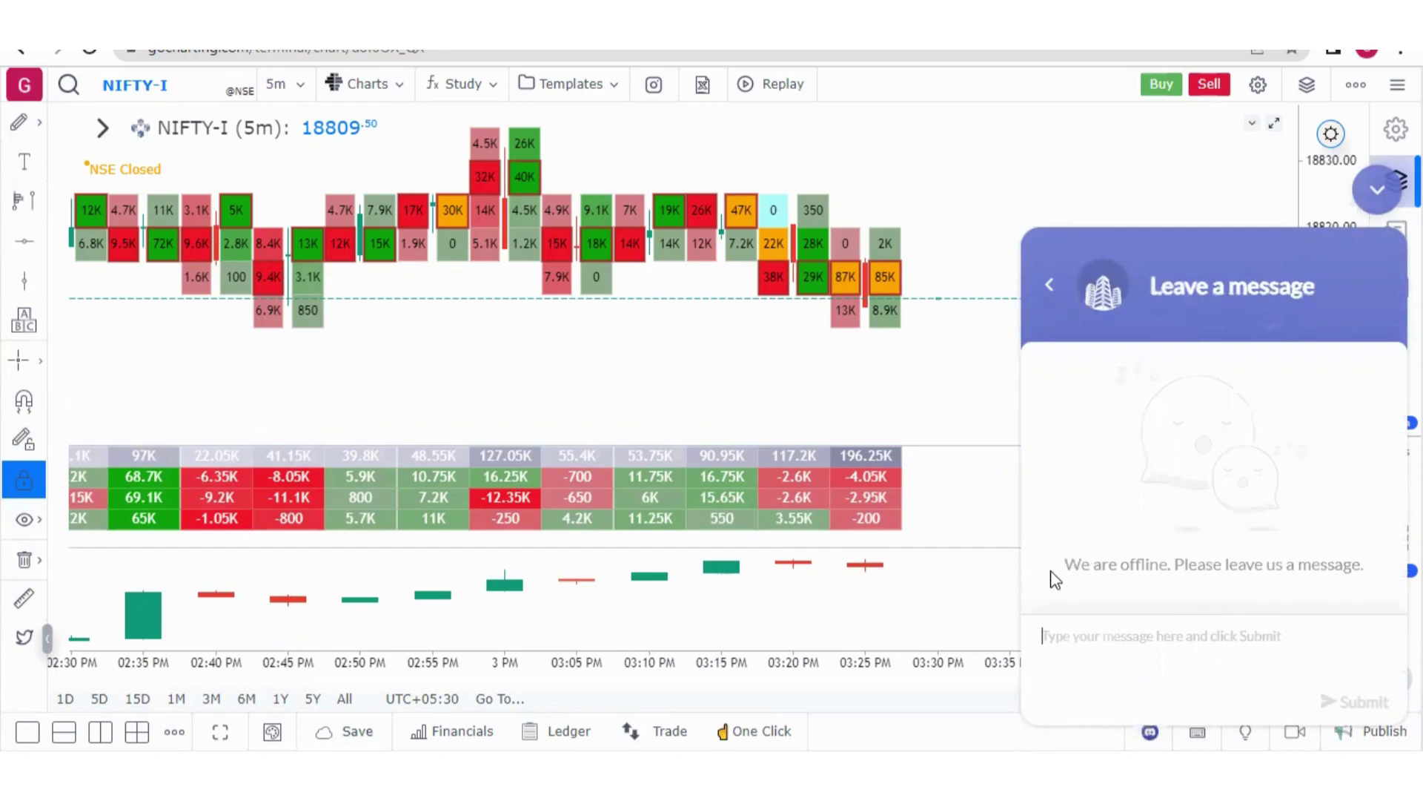
pyautogui.moveTo(1079, 565); pyautogui.dragTo(1232, 565)
pyautogui.click(1198, 649)
# Turn Hide Bottom Bar on from the account menu, then switch it back off
pyautogui.click(24, 84)
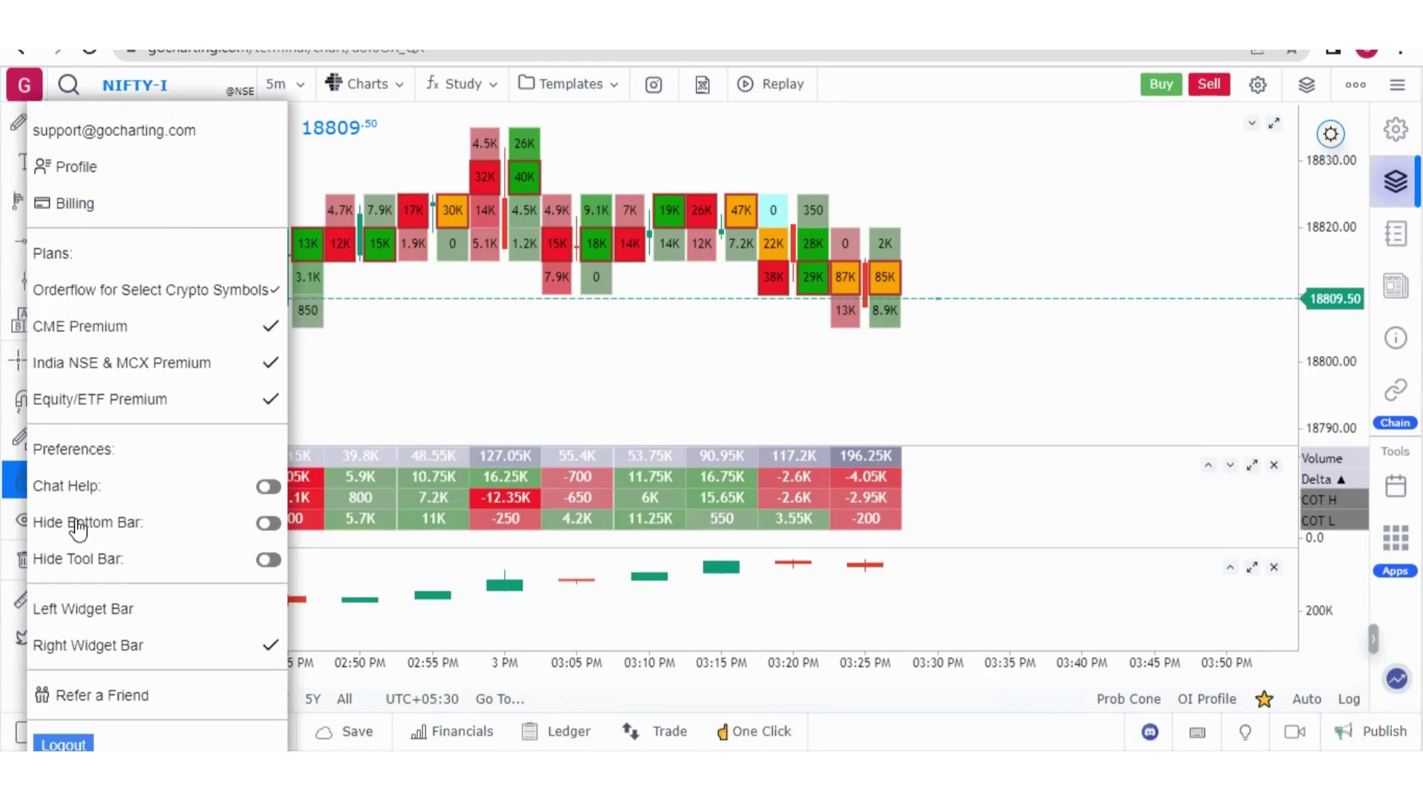
pyautogui.click(1047, 394)
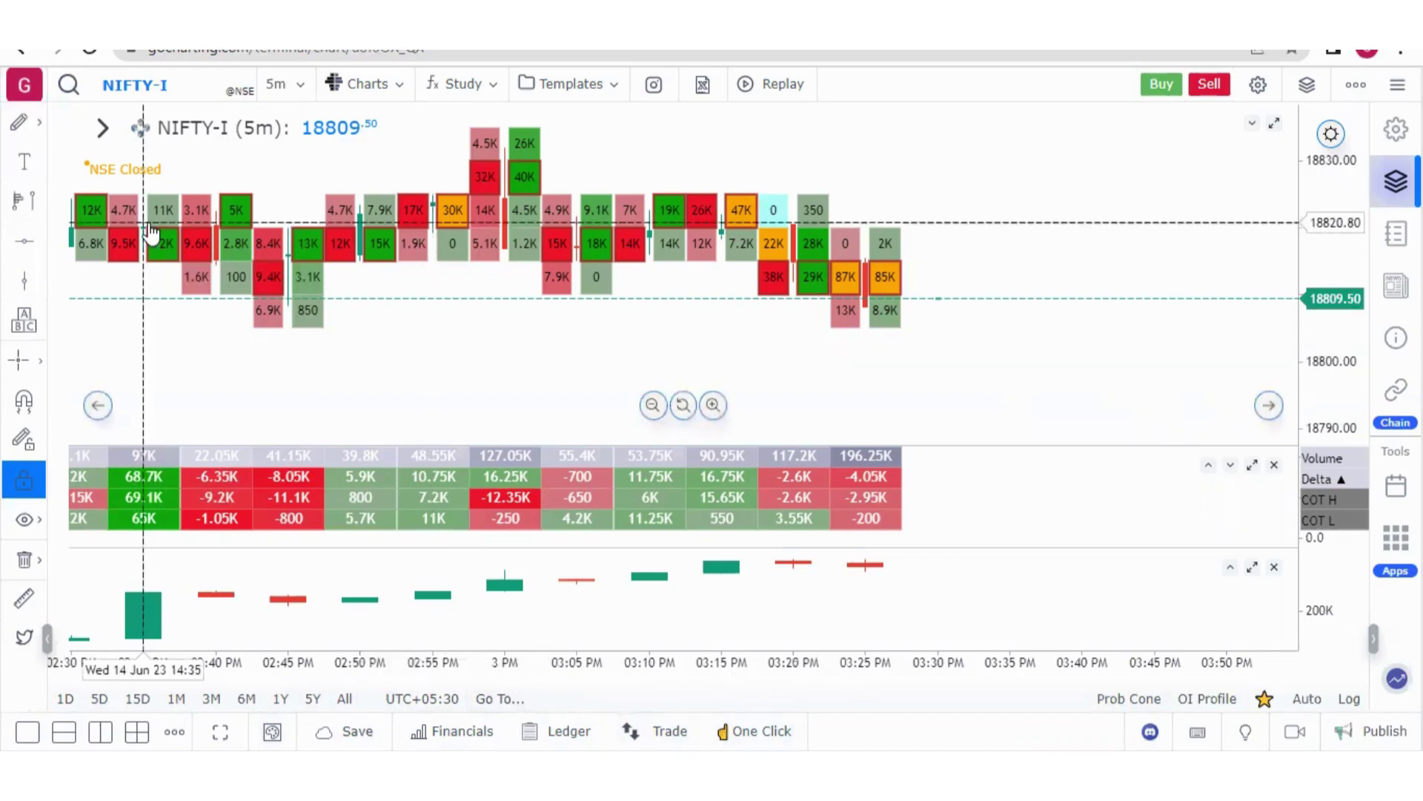
pyautogui.click(24, 87)
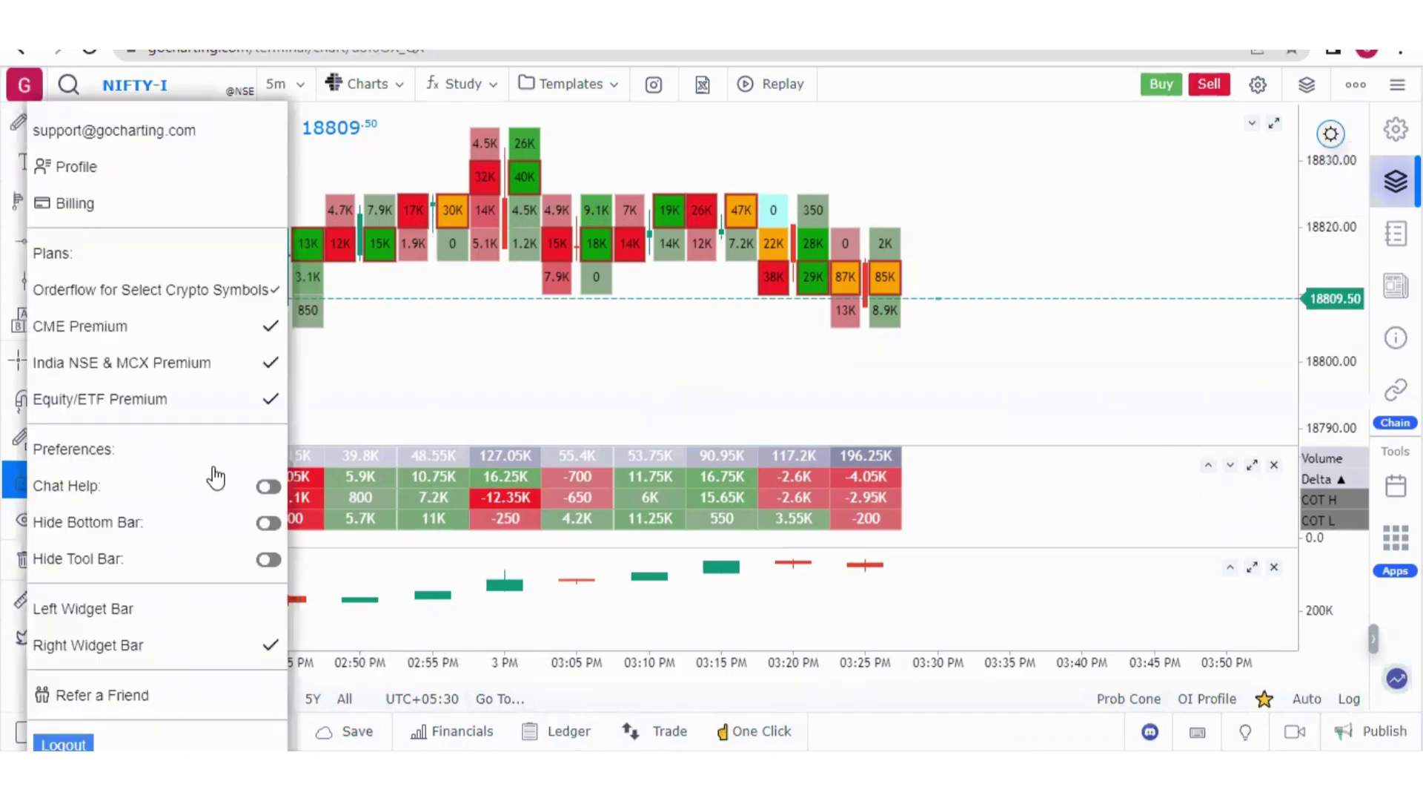
pyautogui.click(269, 523)
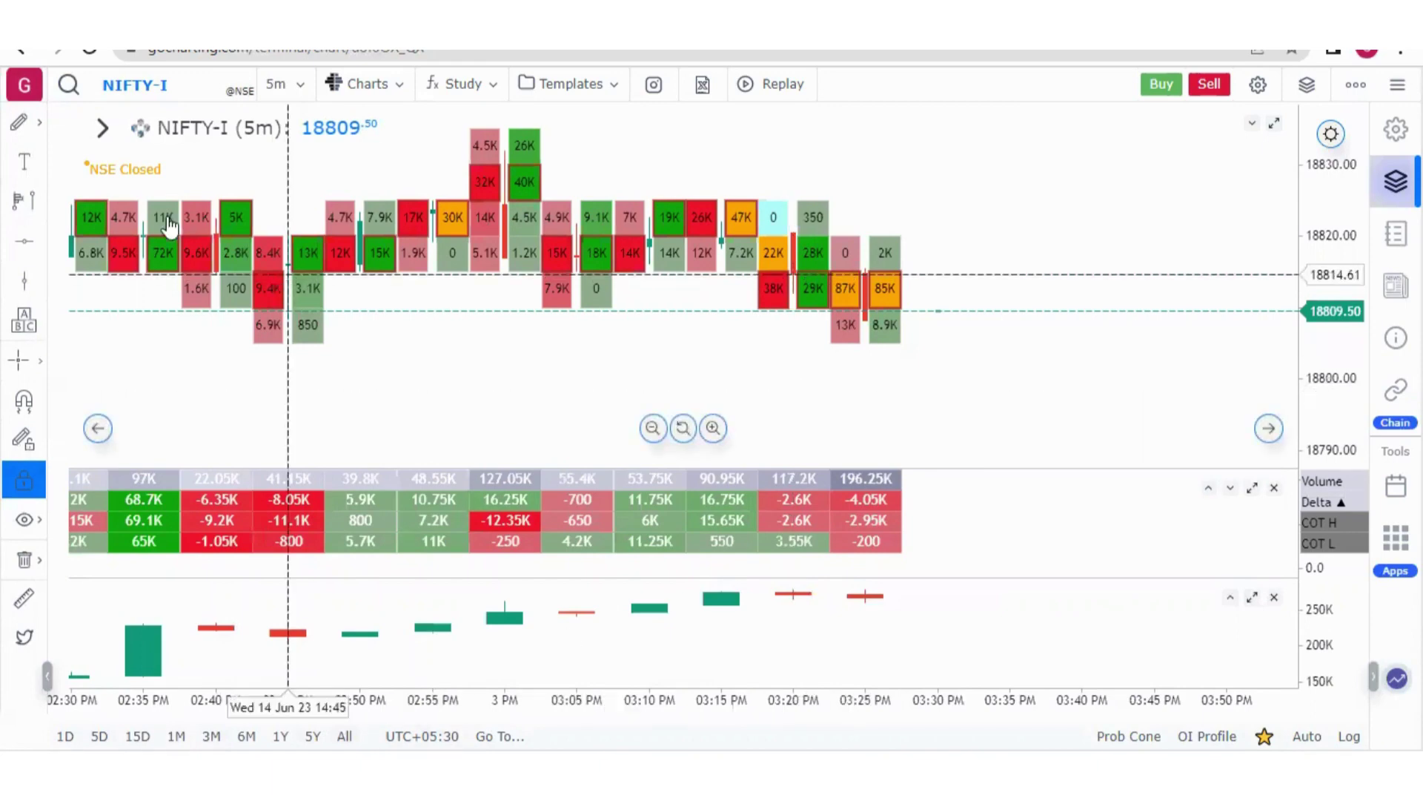
pyautogui.click(20, 93)
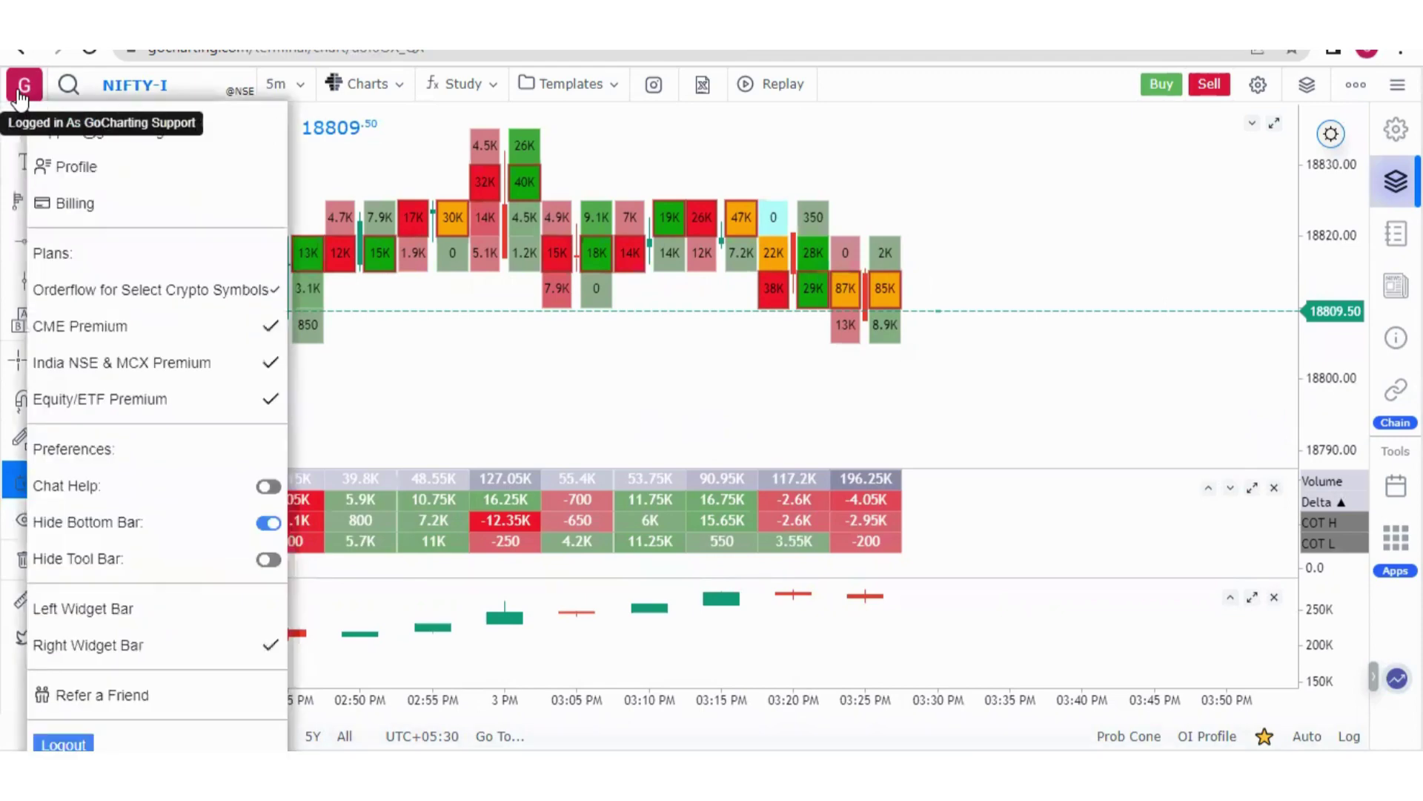
pyautogui.click(266, 524)
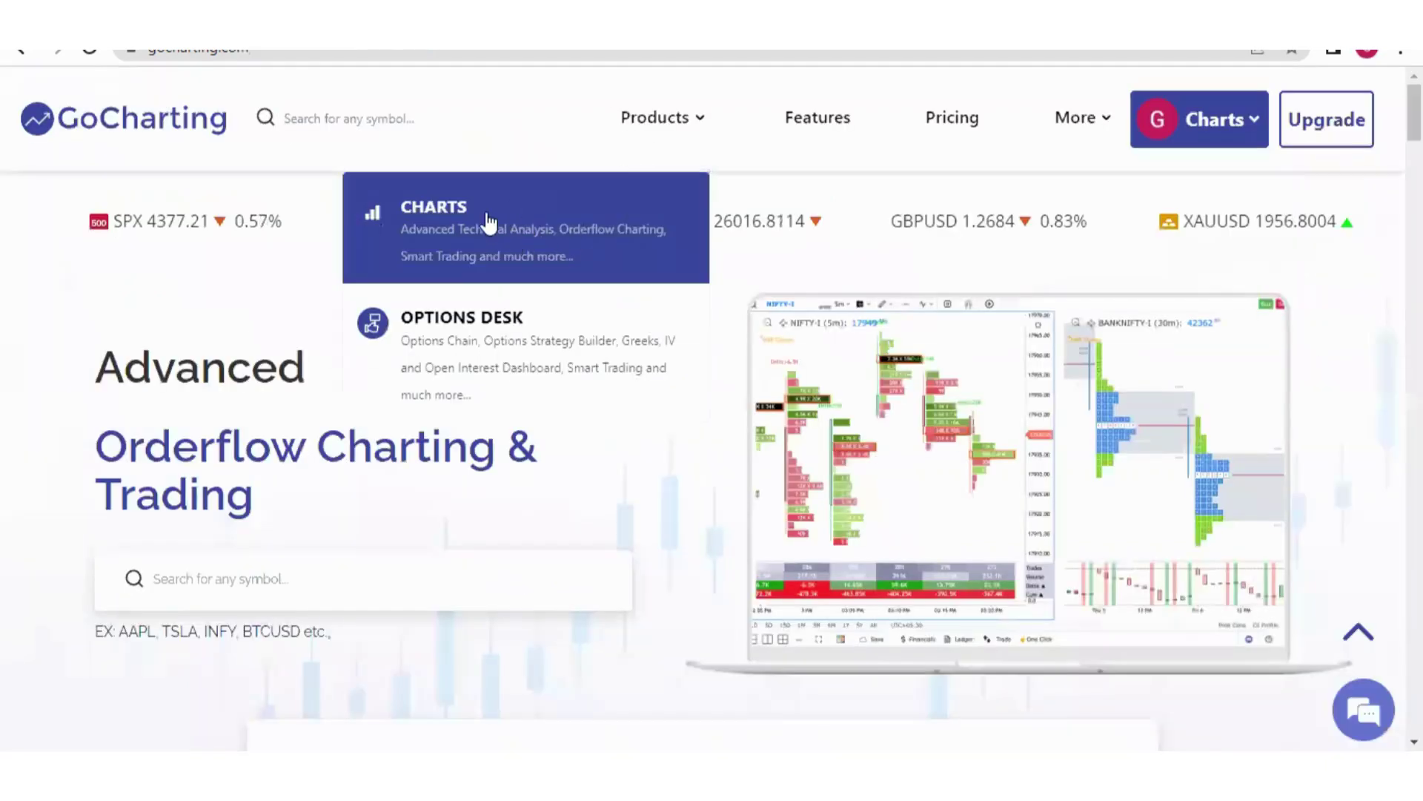
# Open the Options Desk page from the GoCharting site's Products menu
pyautogui.click(488, 363)
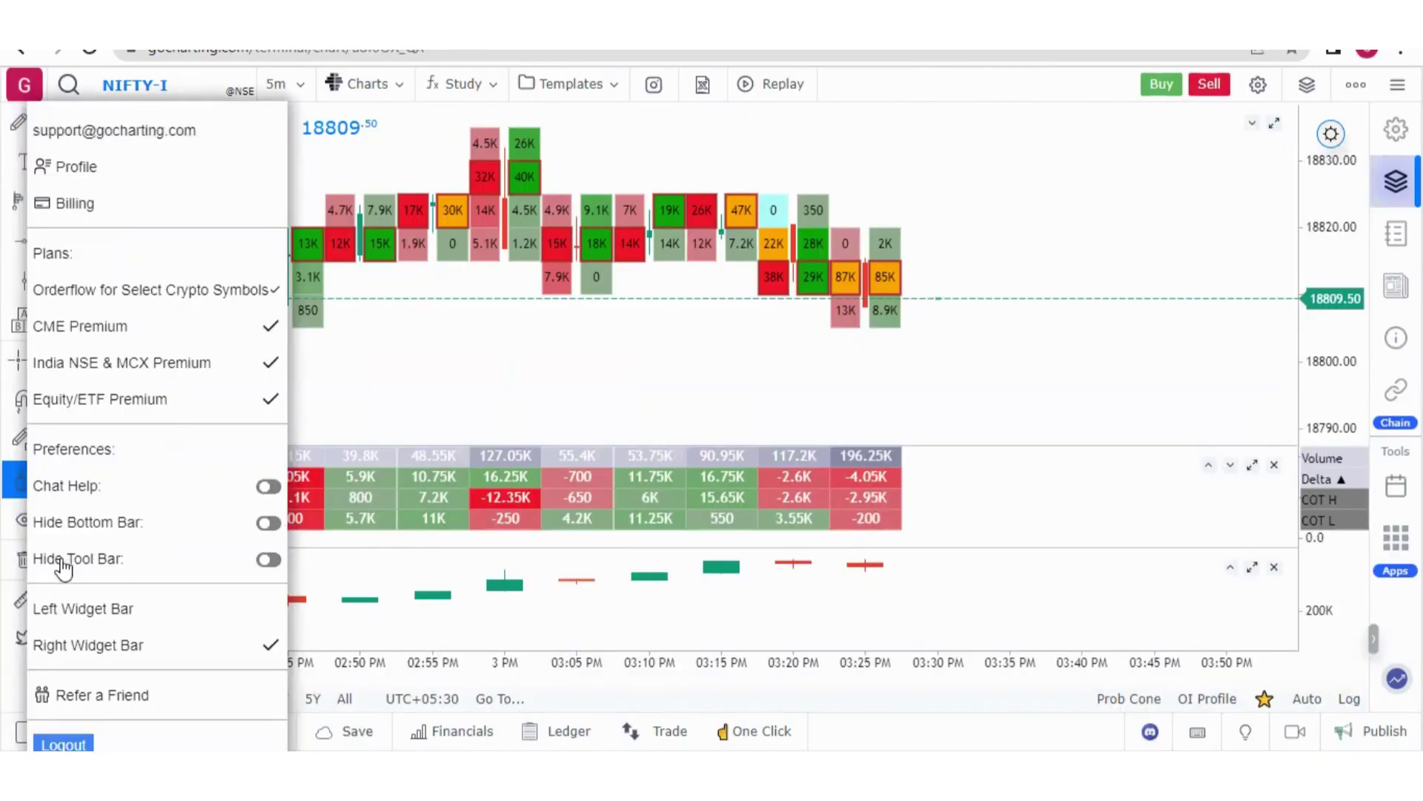
pyautogui.click(985, 388)
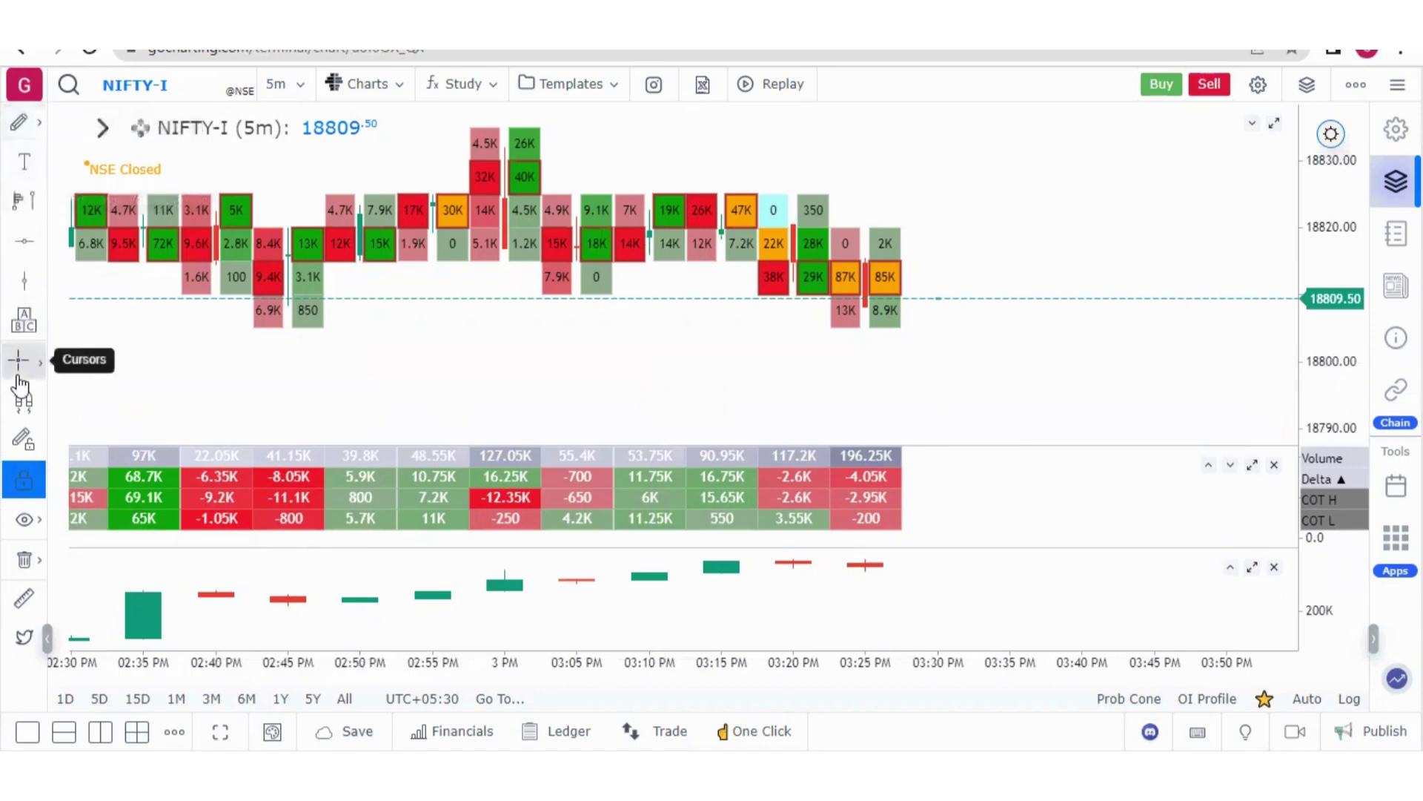
pyautogui.click(26, 85)
pyautogui.click(270, 561)
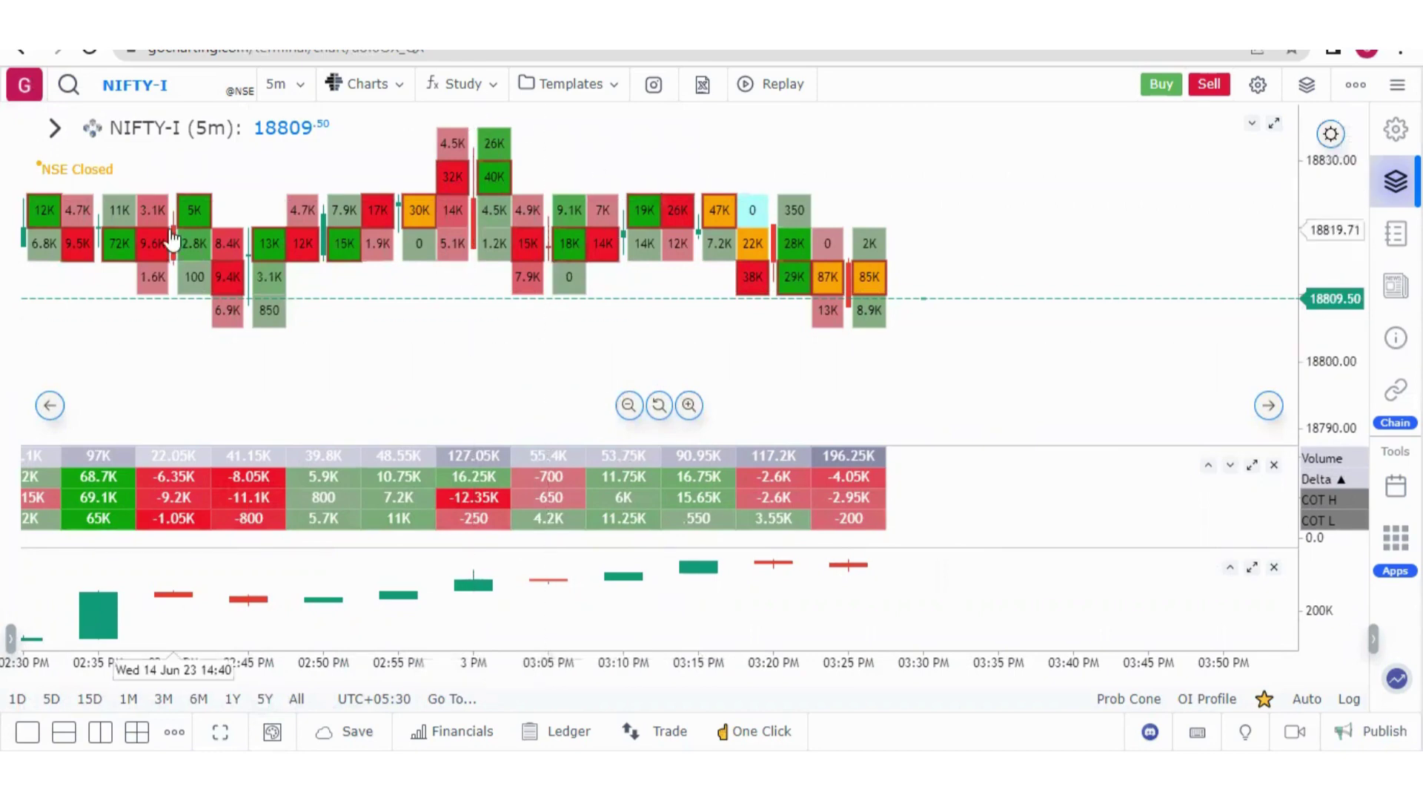
pyautogui.click(23, 86)
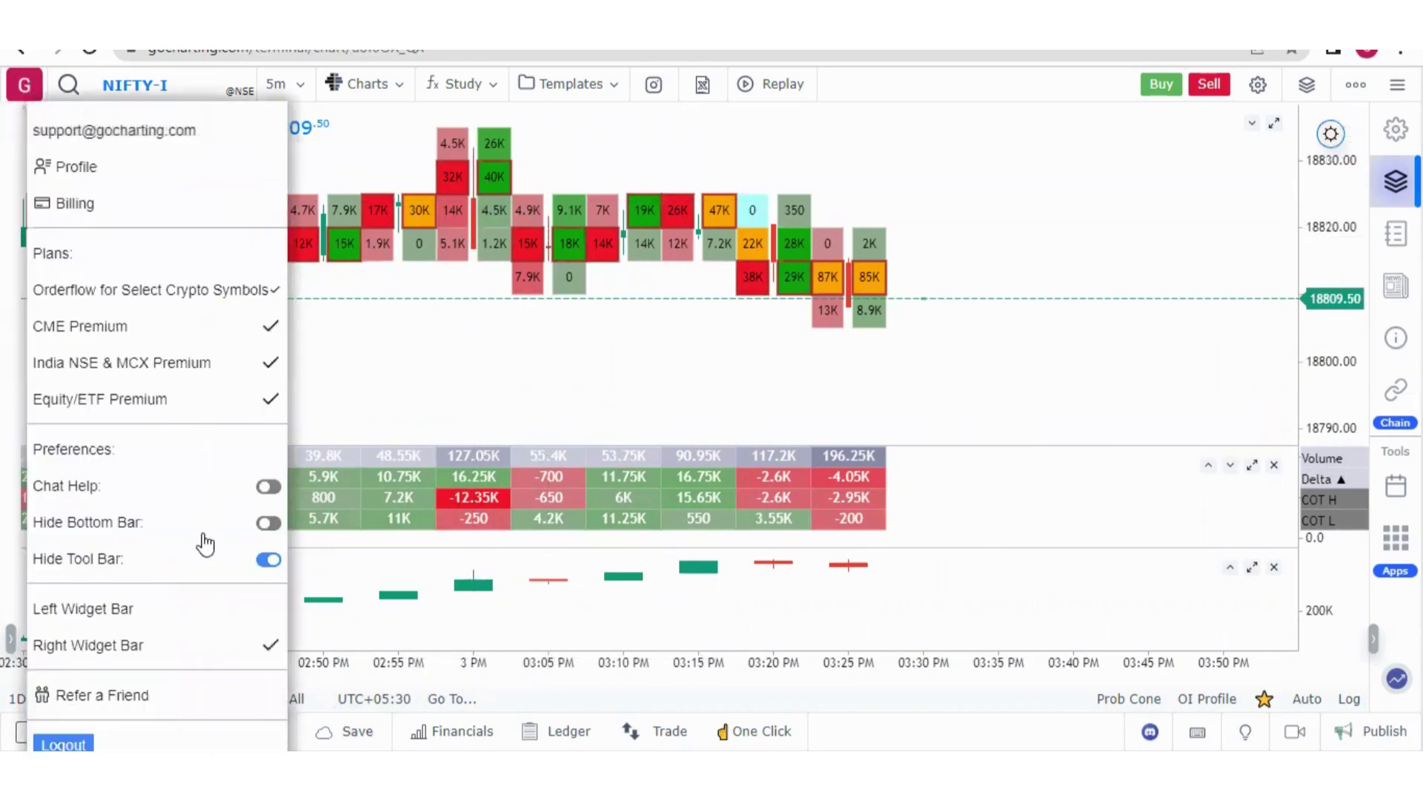
pyautogui.click(268, 561)
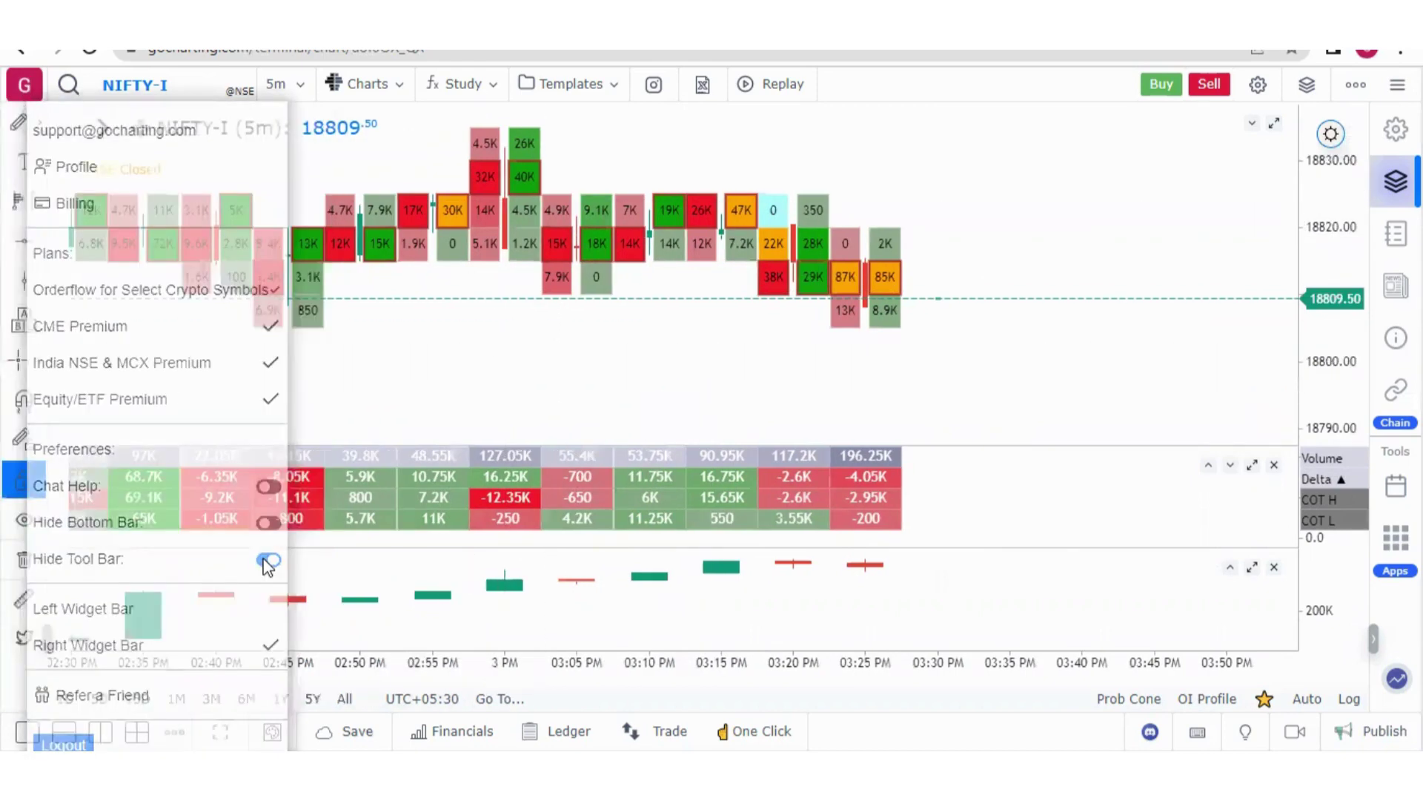
pyautogui.click(23, 85)
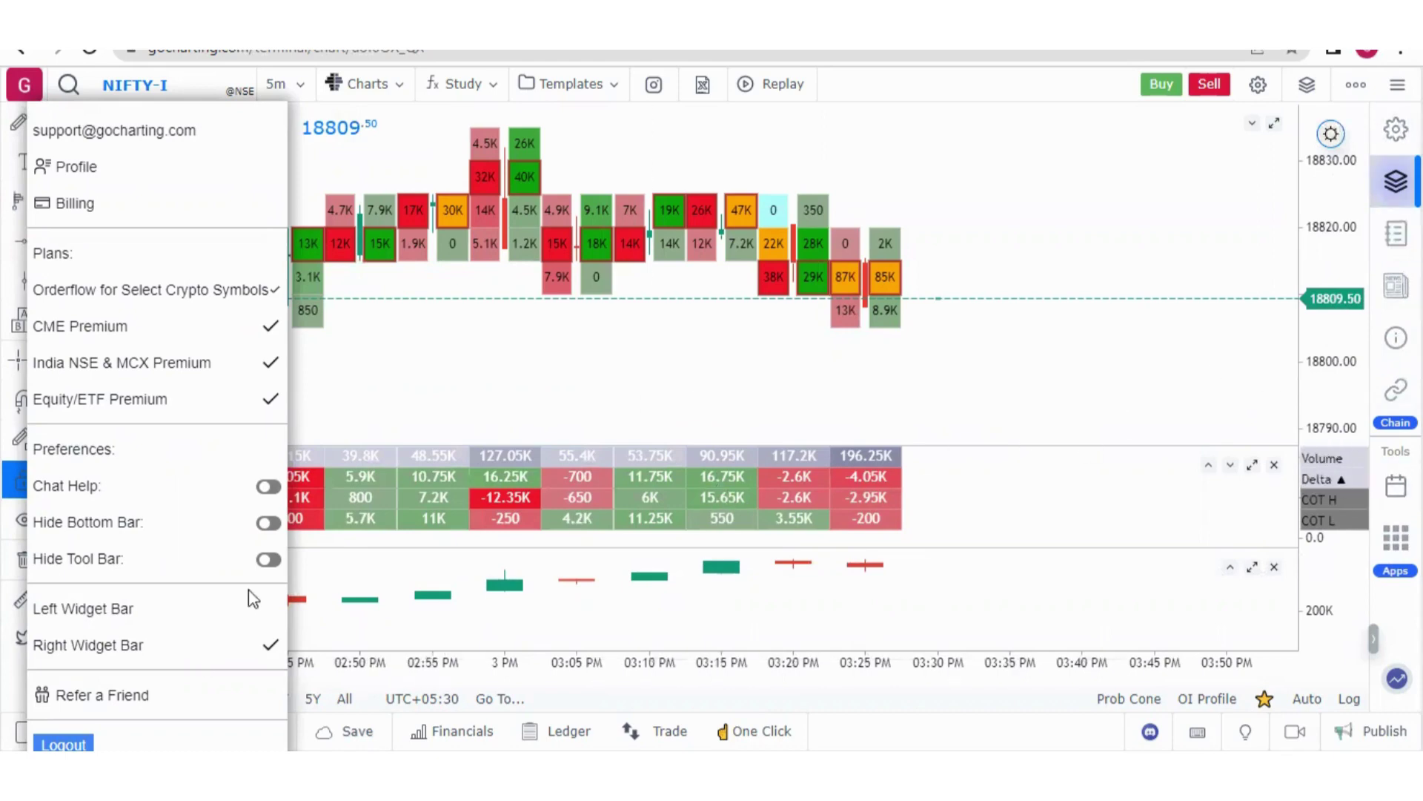
# Select Left Widget Bar, then collapse and re-expand the left widget and drawing tool bars
pyautogui.click(139, 613)
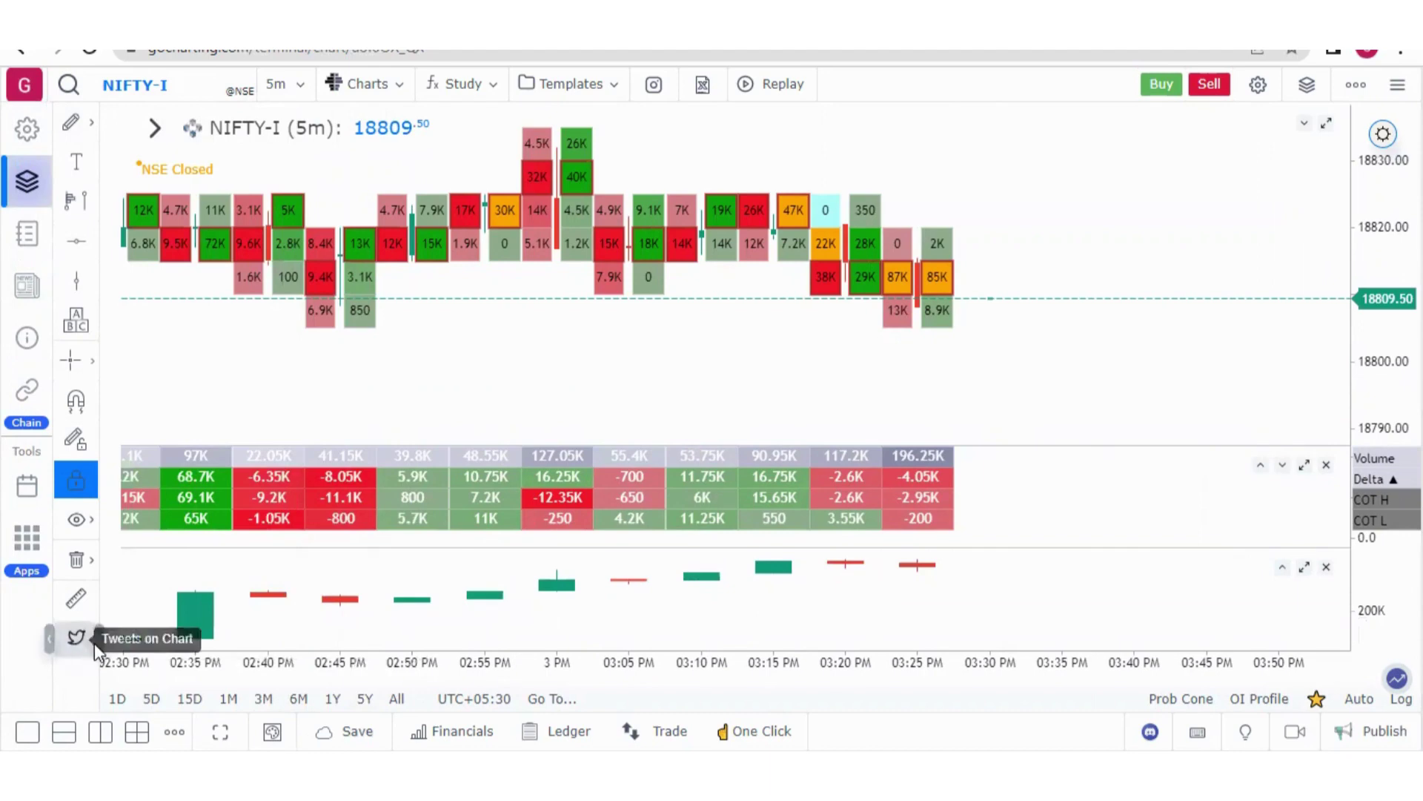
pyautogui.click(49, 637)
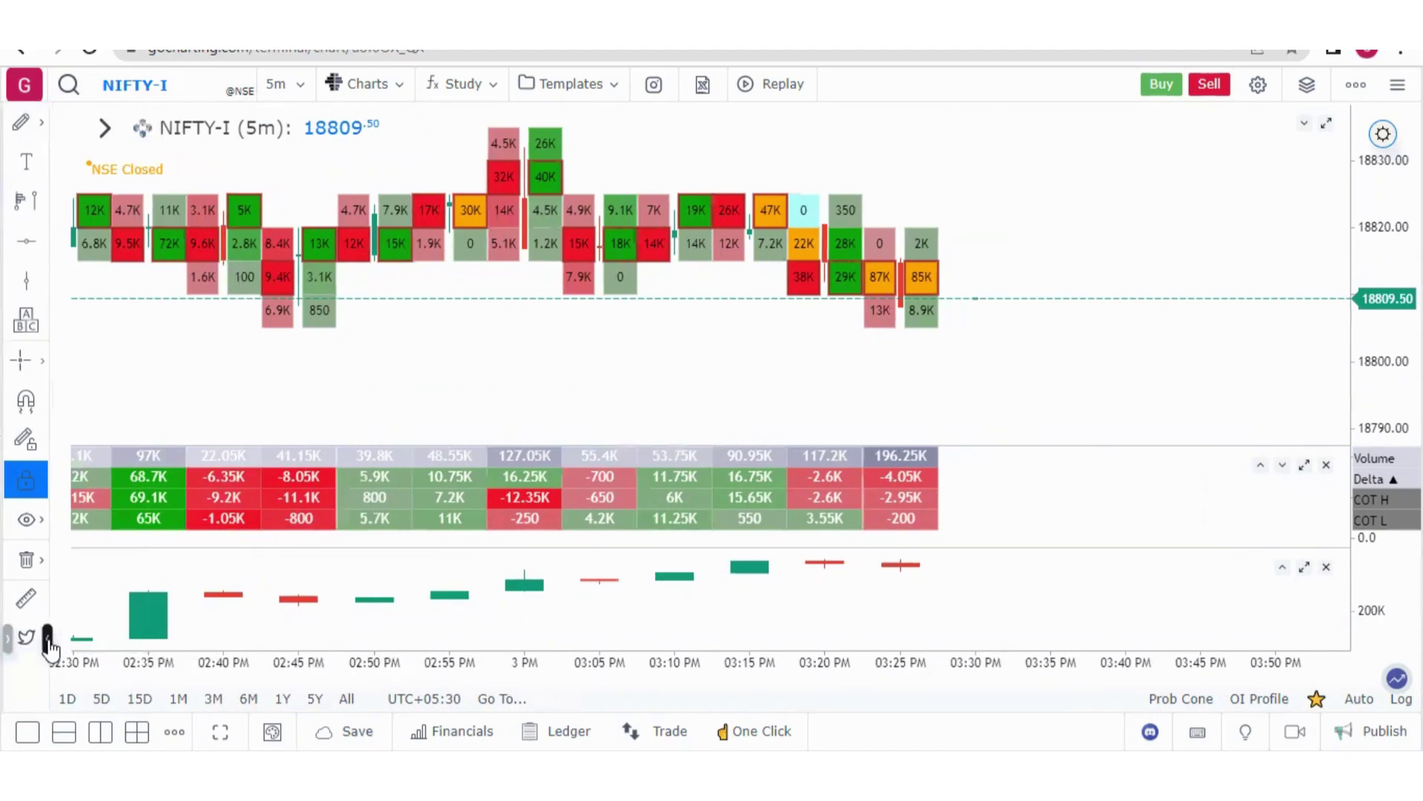
pyautogui.click(47, 638)
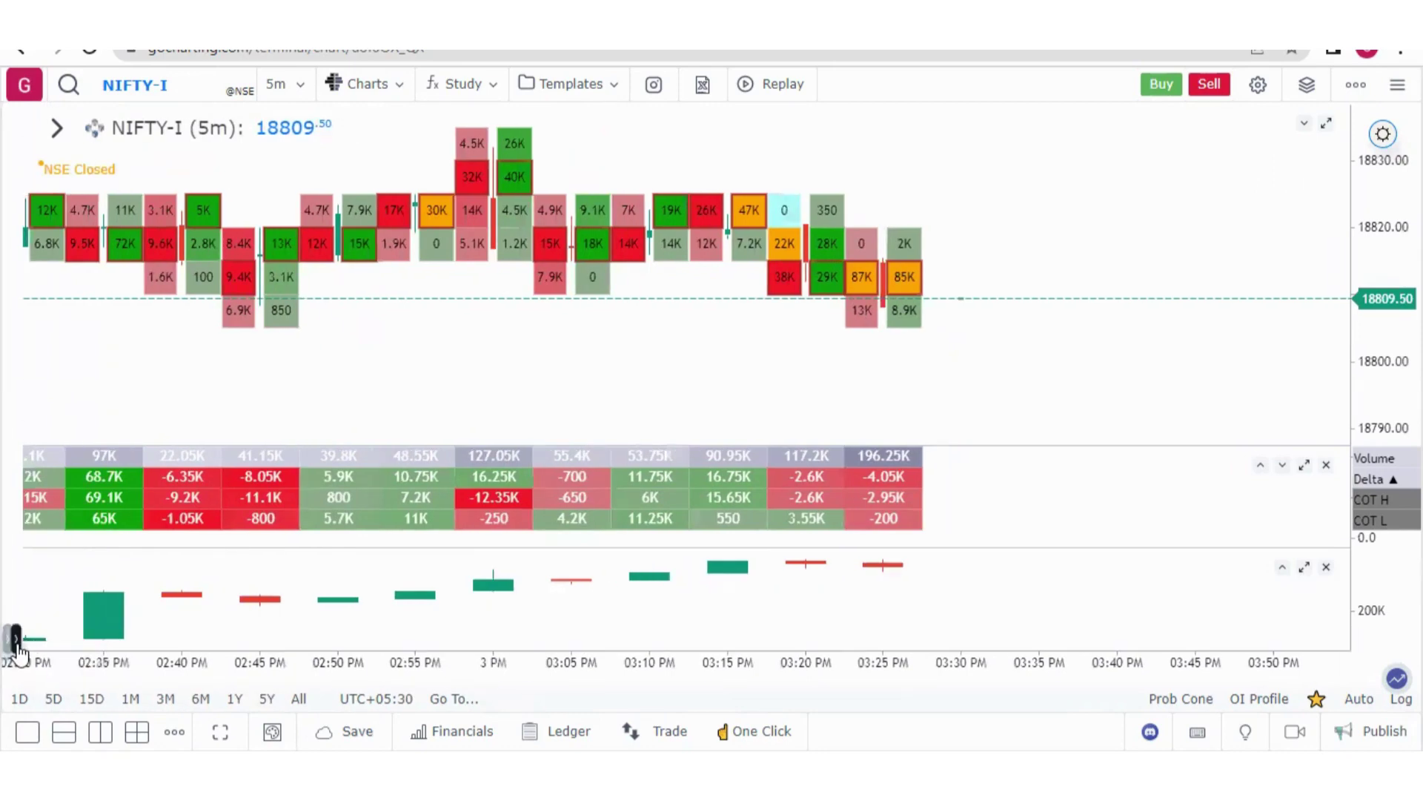
pyautogui.click(15, 638)
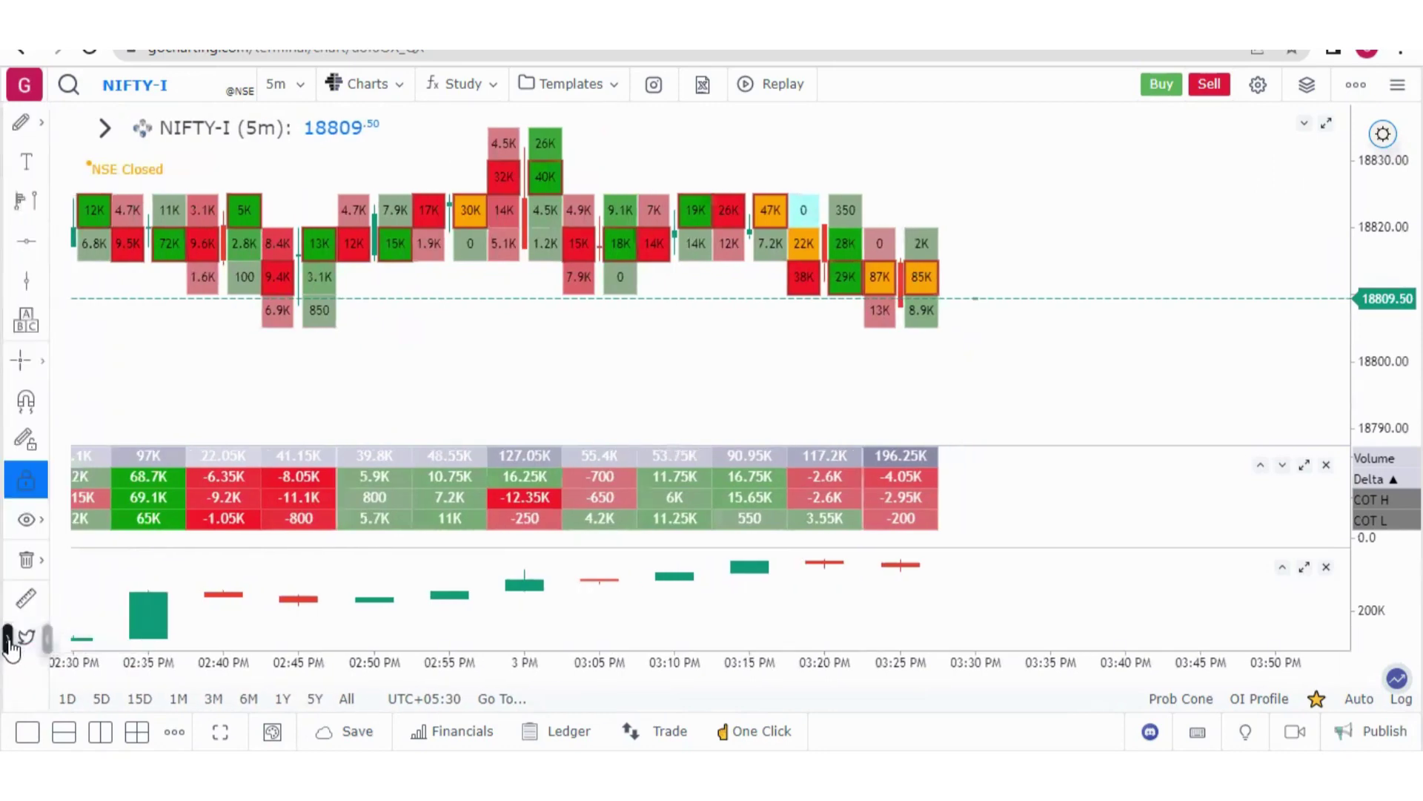
pyautogui.click(8, 642)
pyautogui.click(25, 85)
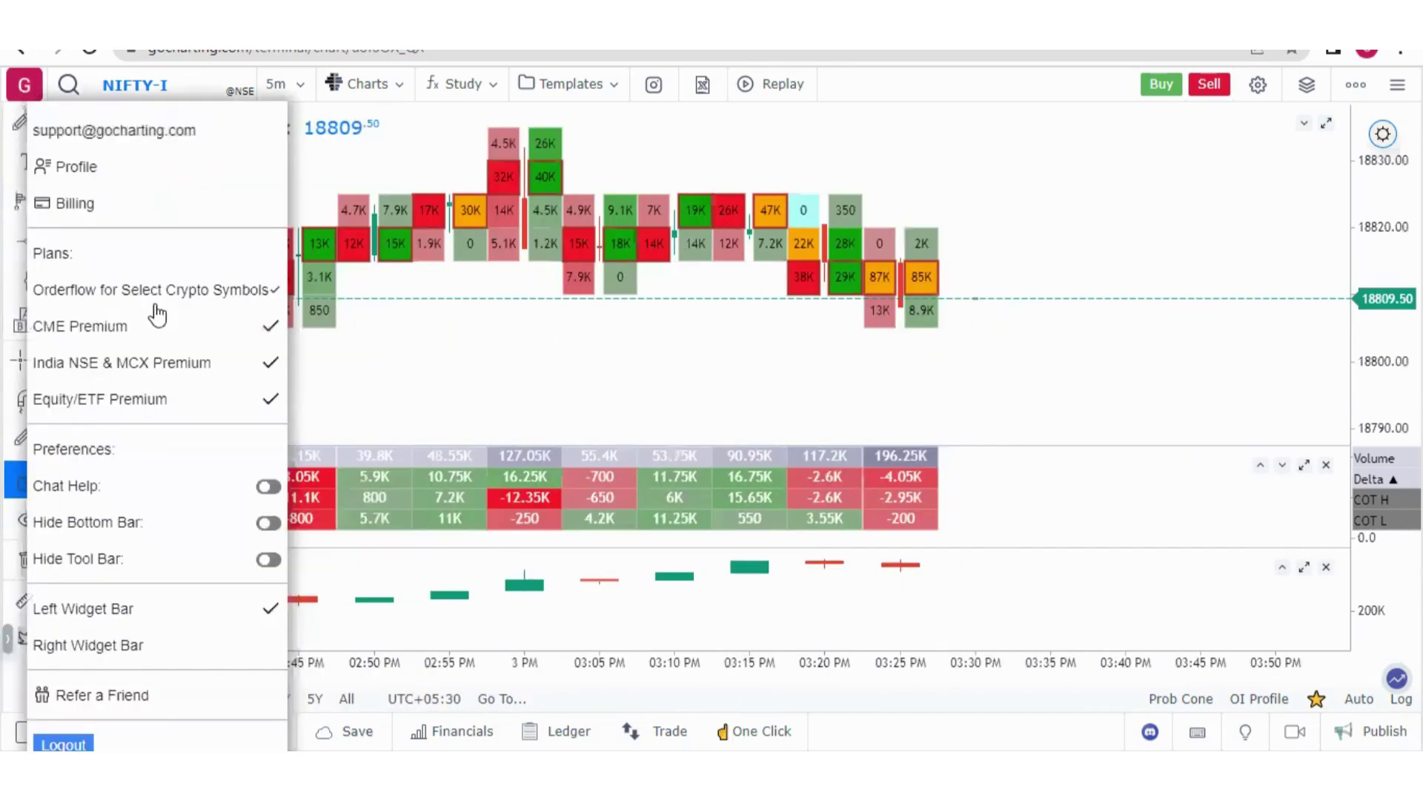
pyautogui.click(34, 92)
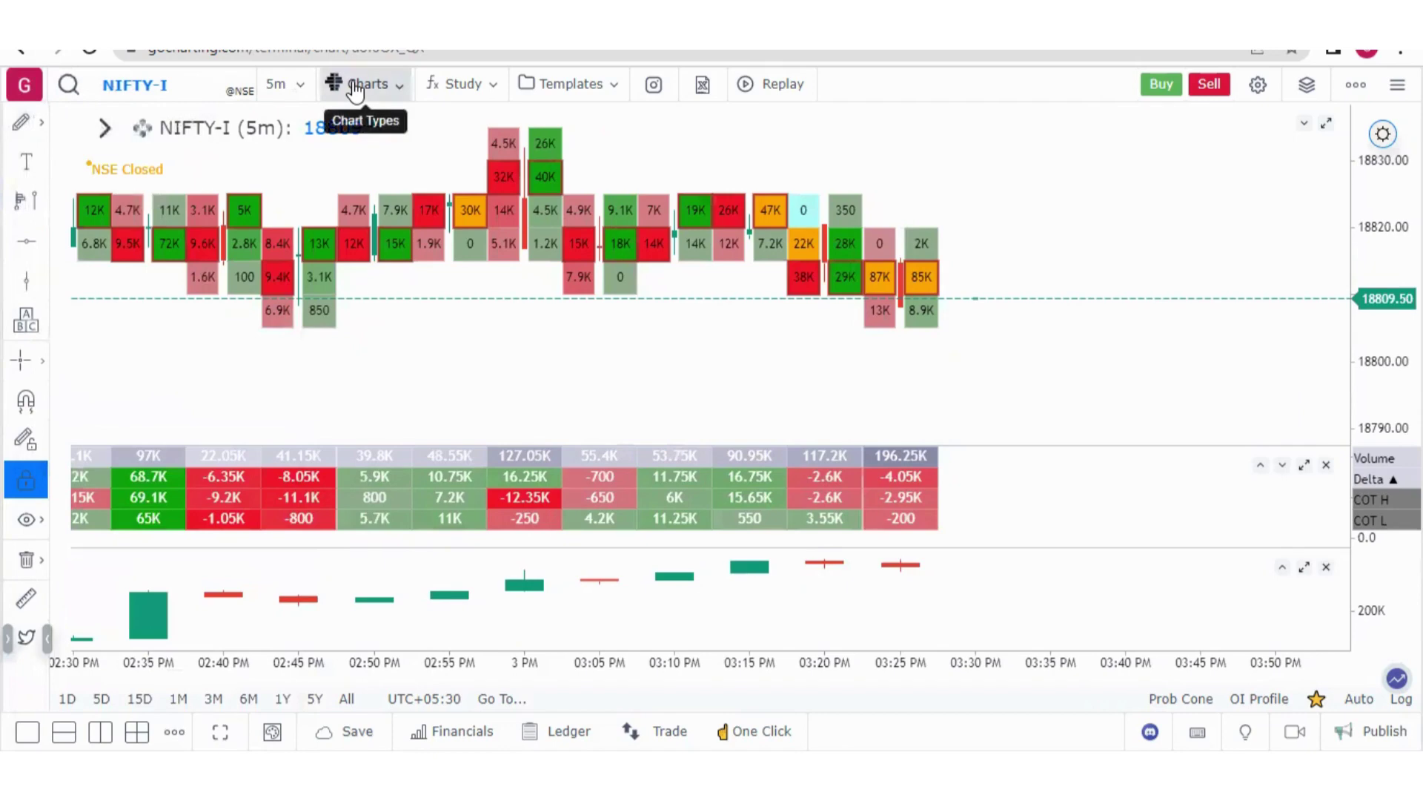